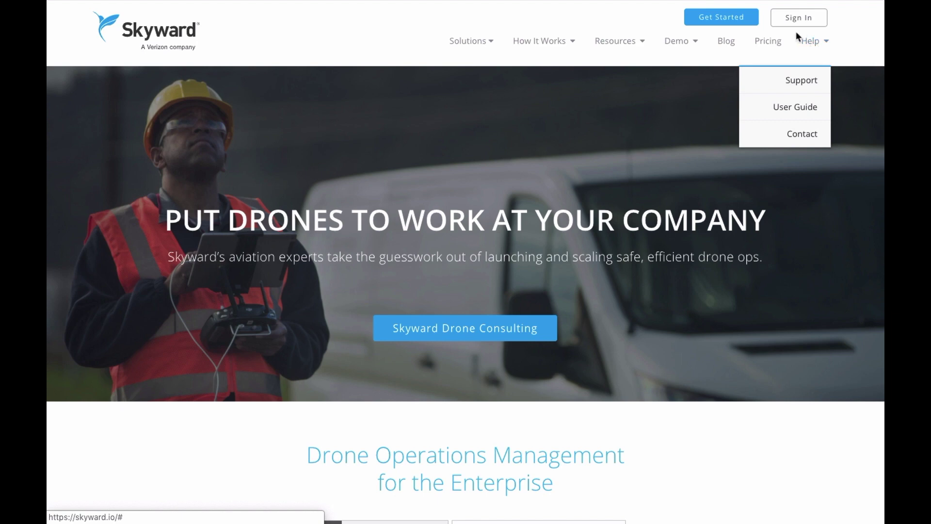
Sign in to the existing Skyward account from the website's home page.
click(802, 22)
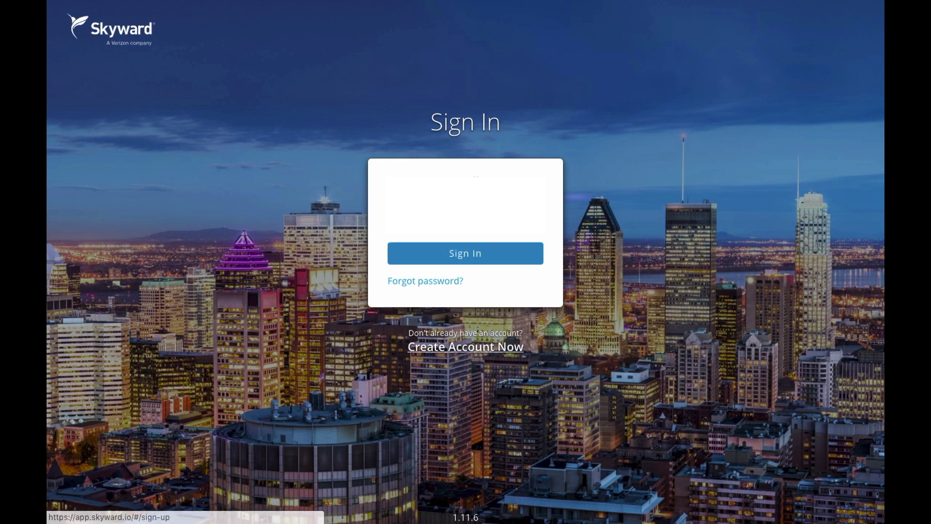
click(478, 257)
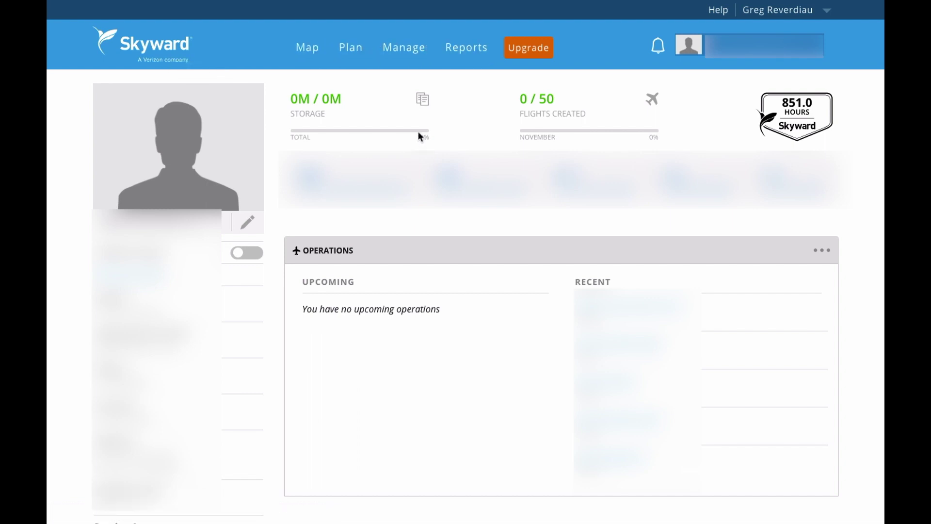
Review the organization's personnel list and its aircraft list.
click(405, 48)
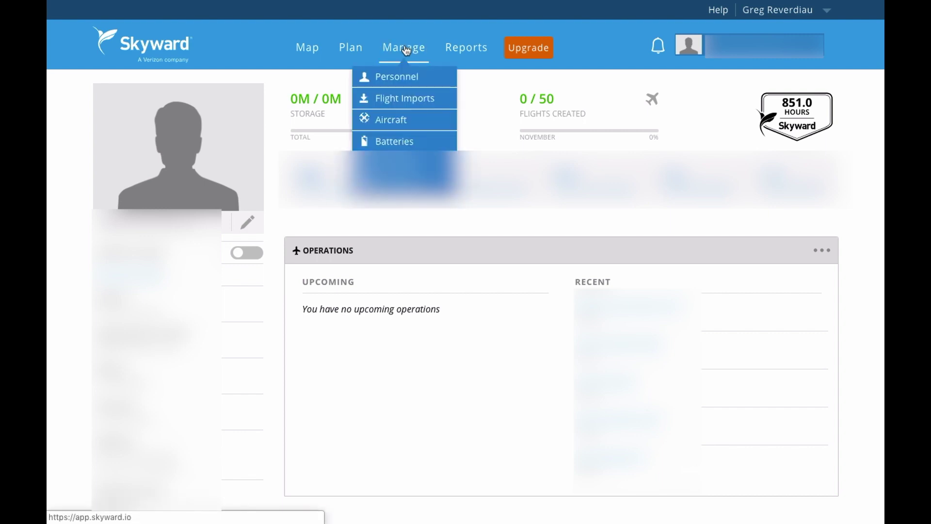
click(411, 79)
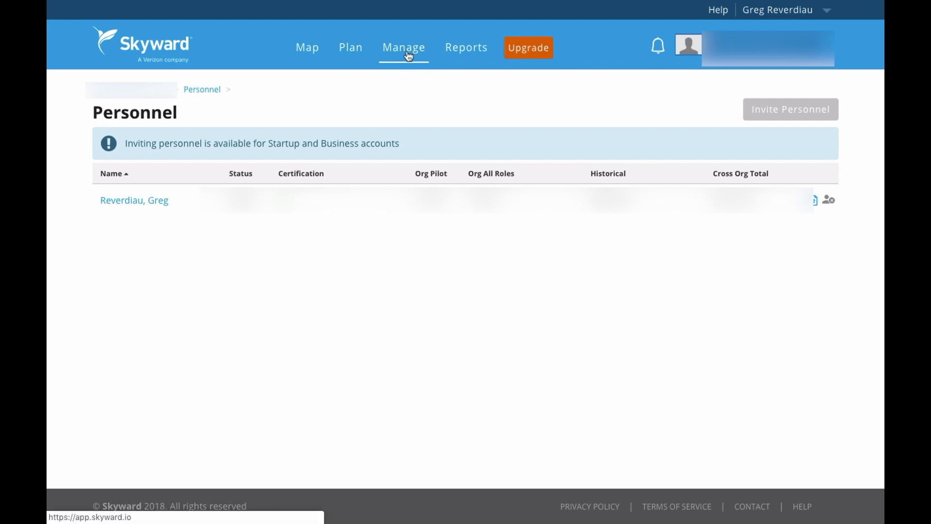
click(409, 56)
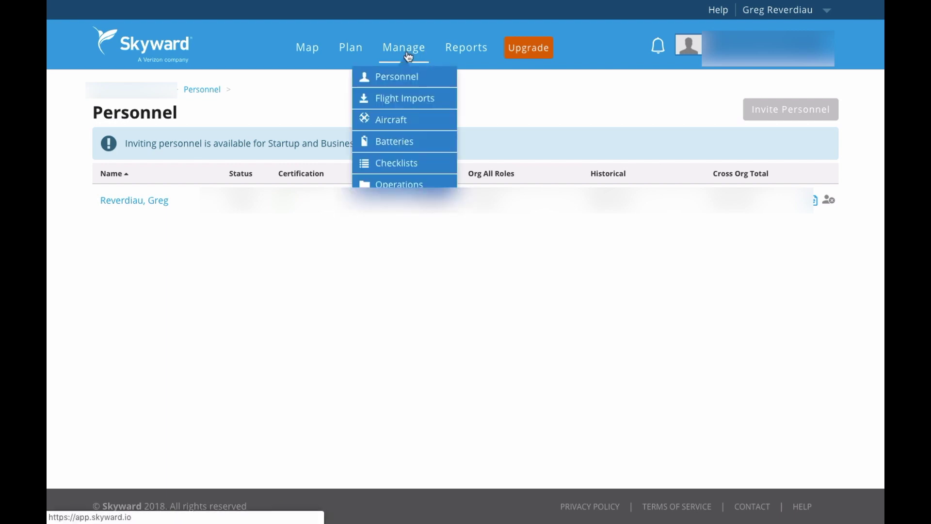
click(403, 125)
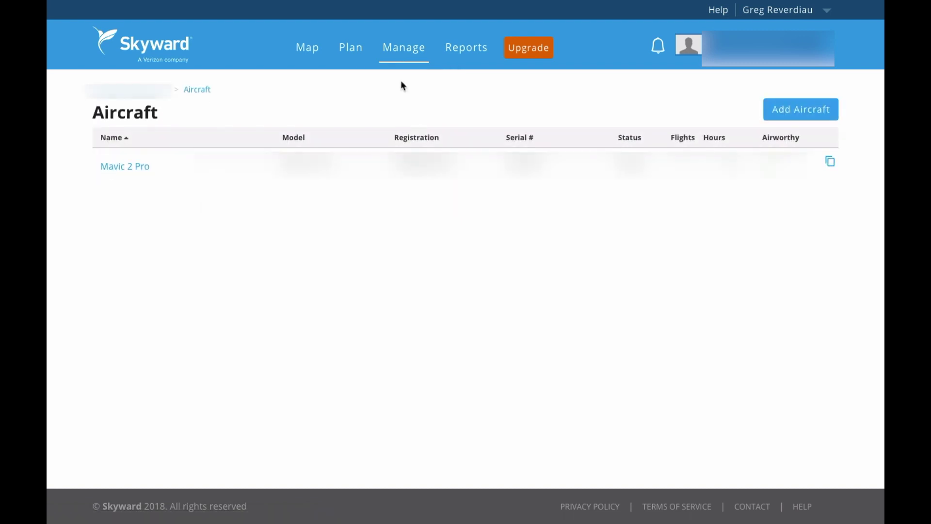
click(404, 56)
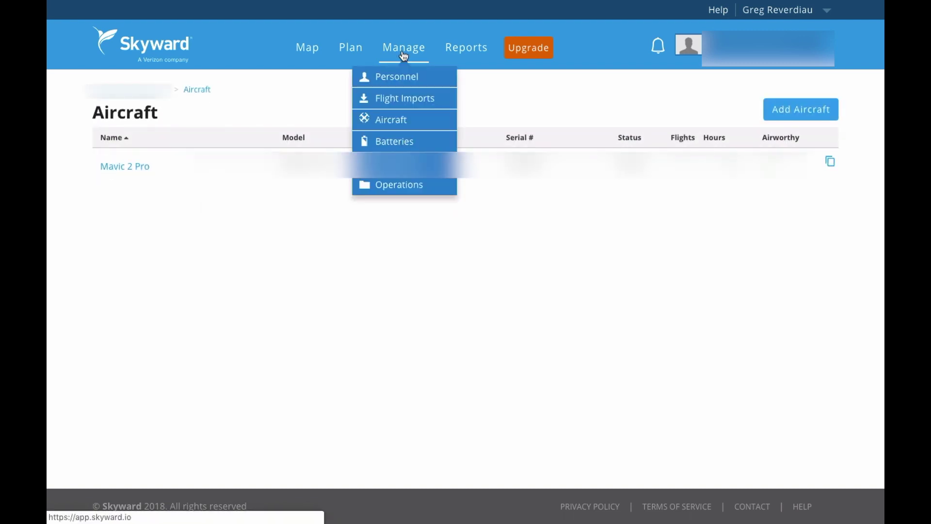
click(403, 56)
click(403, 57)
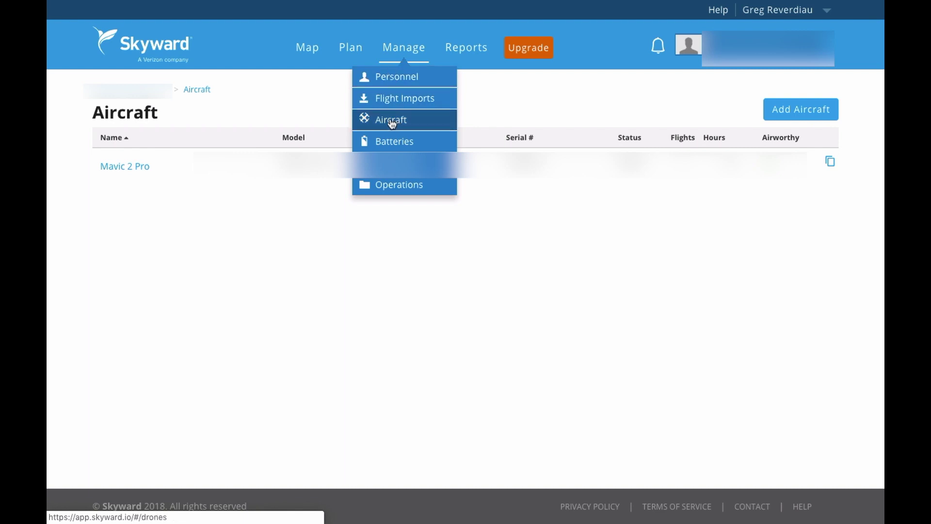
Open the airspace map and examine the extent of the commercial airspace and its grid cells around Prescott.
click(310, 55)
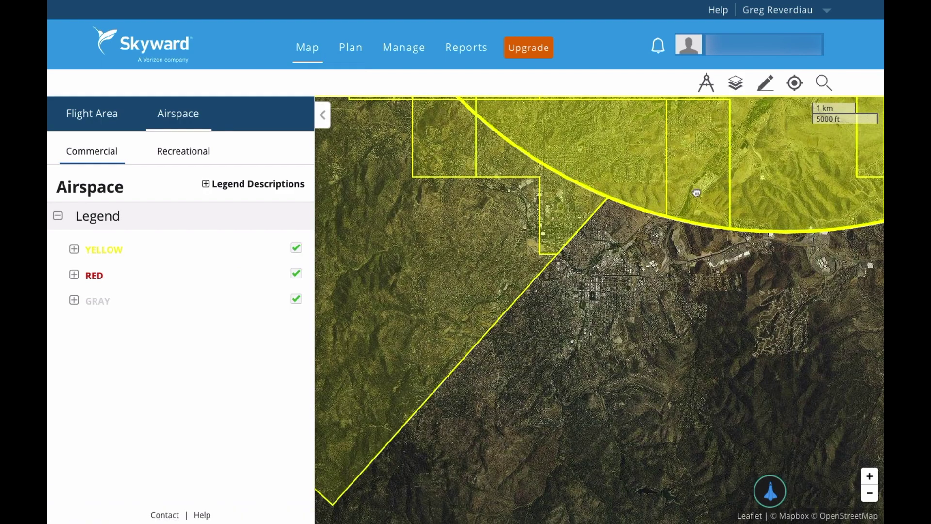
scroll(534, 323, down, 3)
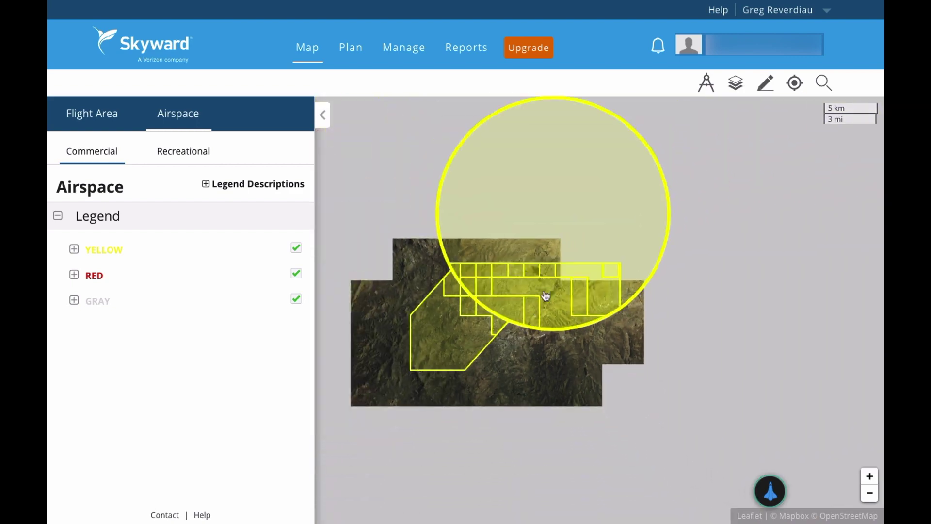
scroll(536, 271, down, 1)
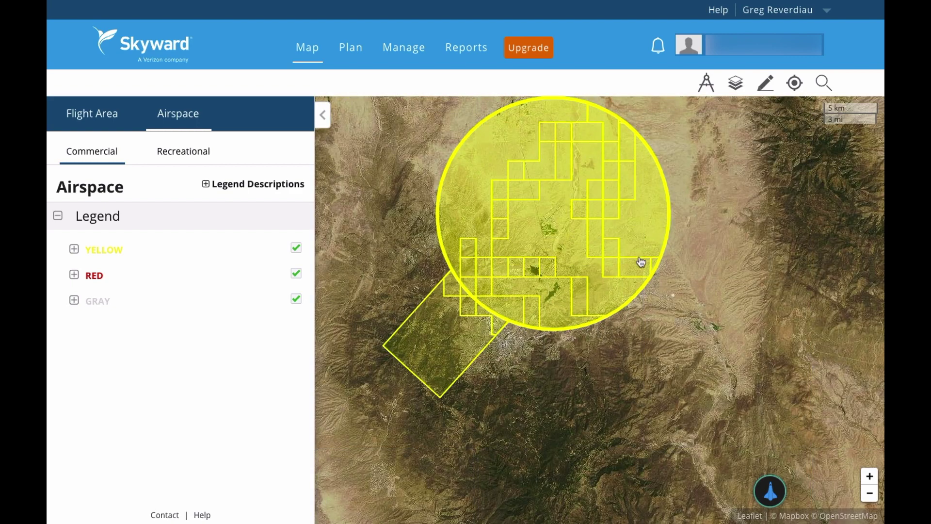
mouse_move(607, 269)
mouse_down()
mouse_move(565, 307)
mouse_move(615, 271)
mouse_up()
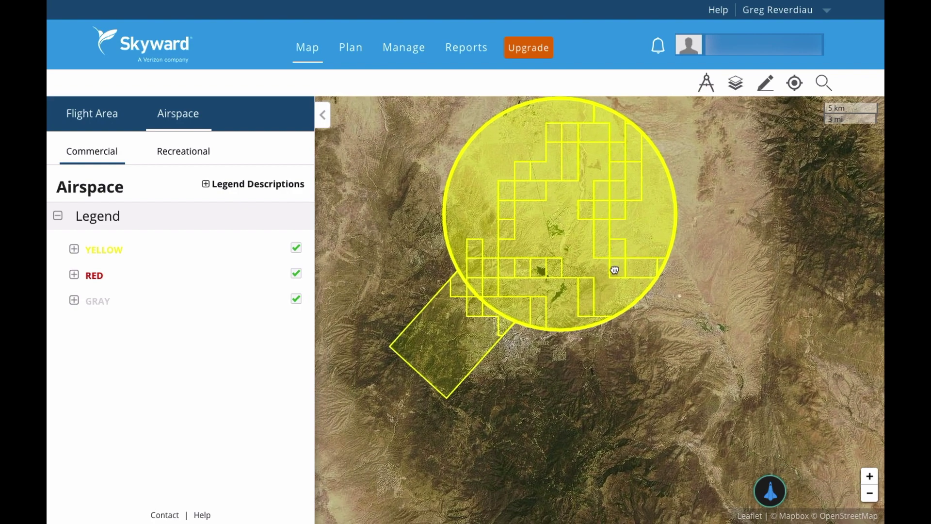
scroll(588, 245, up, 1)
scroll(588, 245, up, 2)
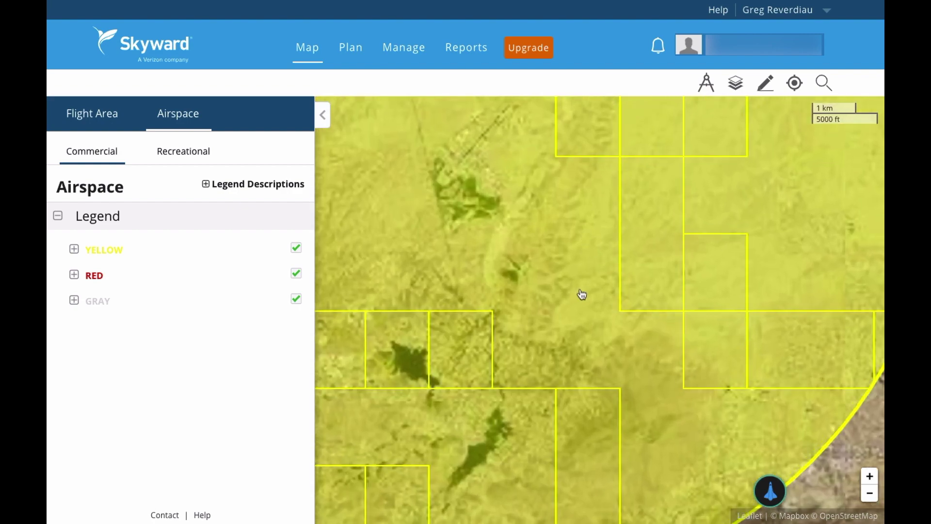
drag(532, 291, 657, 177)
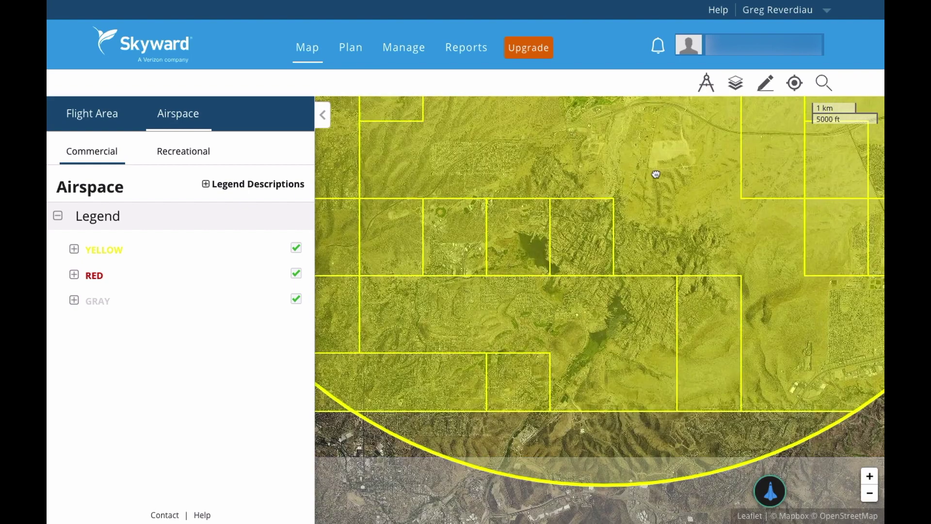
drag(630, 309, 594, 202)
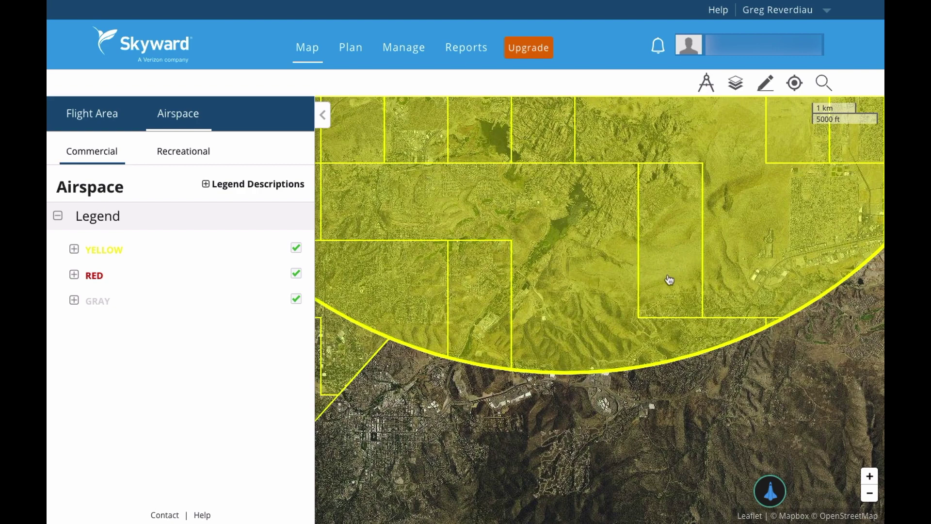
Check the LAANC ceiling and airspace class at several points inside the Prescott circle, in different facility map grid cells.
click(668, 278)
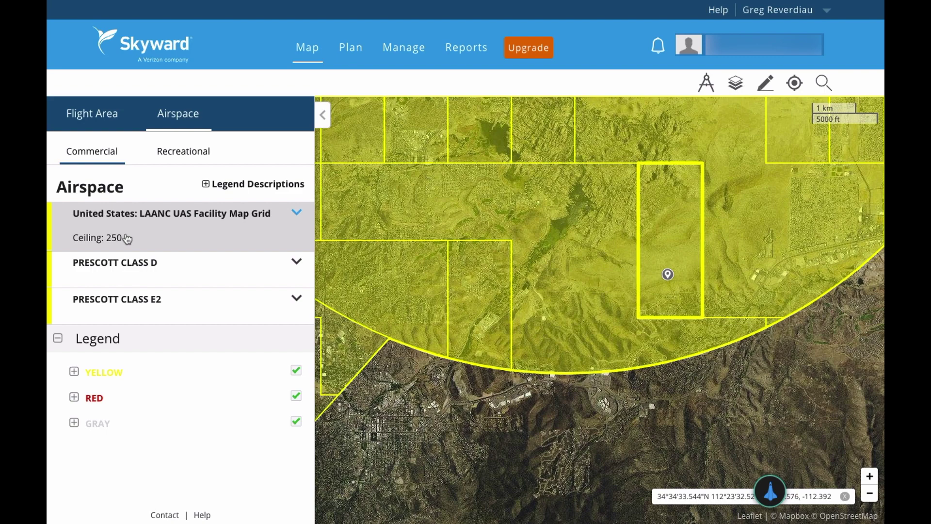
mouse_move(666, 164)
mouse_down()
mouse_move(665, 213)
mouse_move(671, 166)
mouse_up()
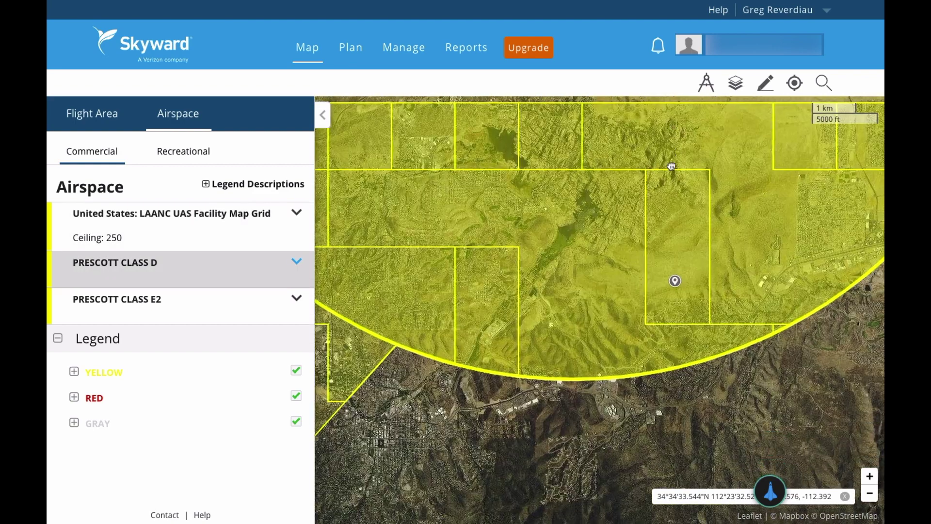
click(600, 292)
click(774, 290)
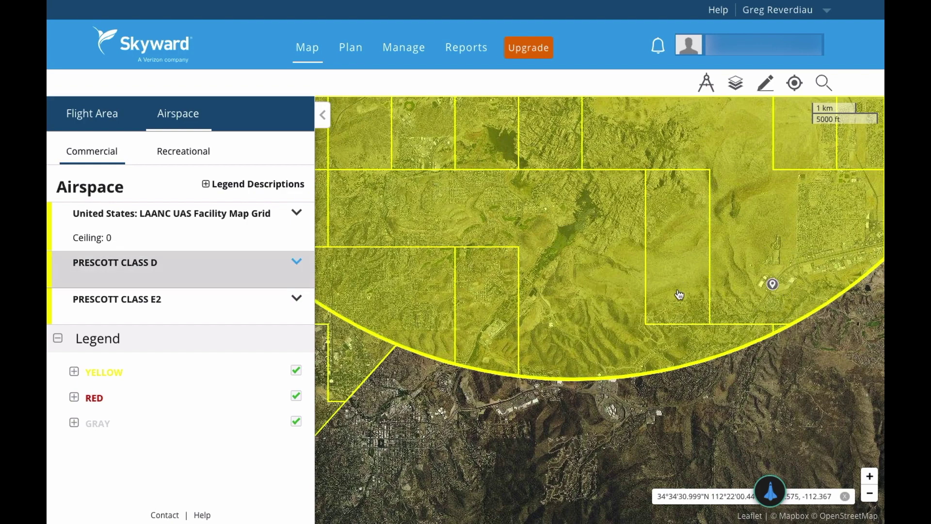
click(487, 309)
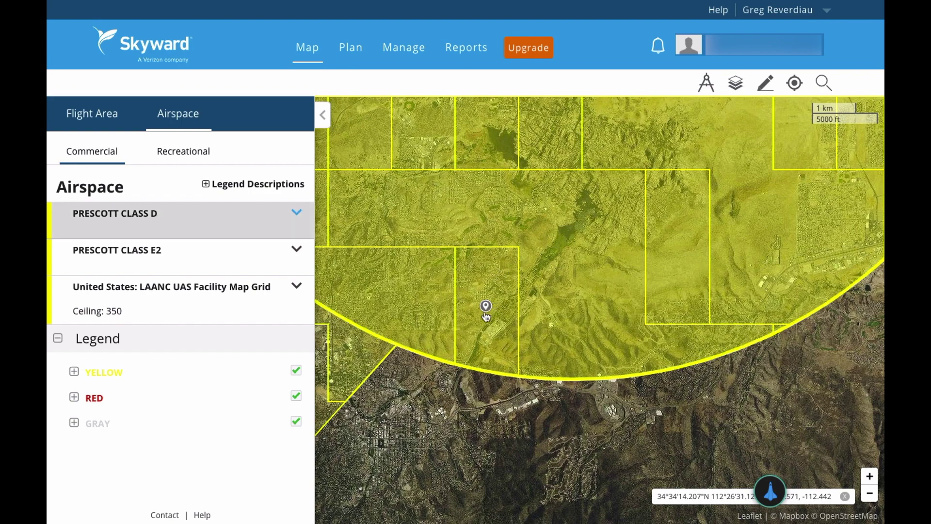
click(484, 355)
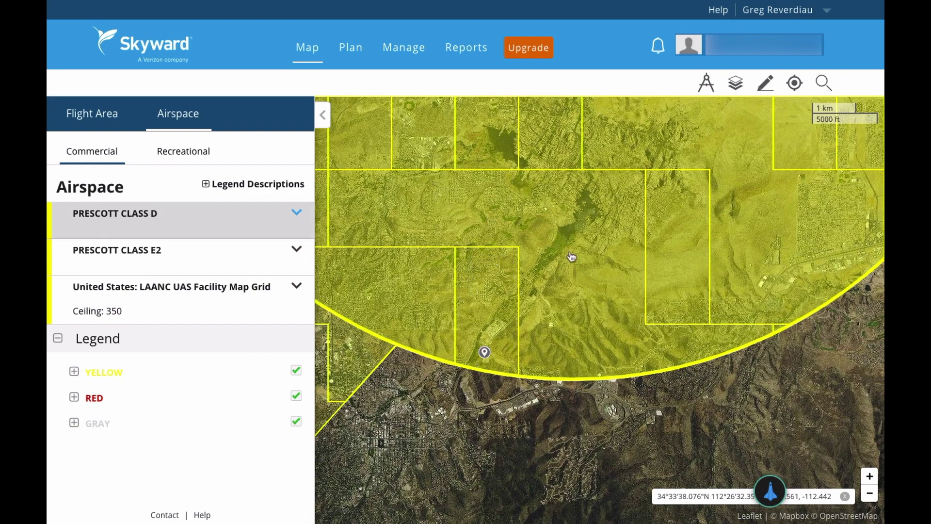
click(420, 211)
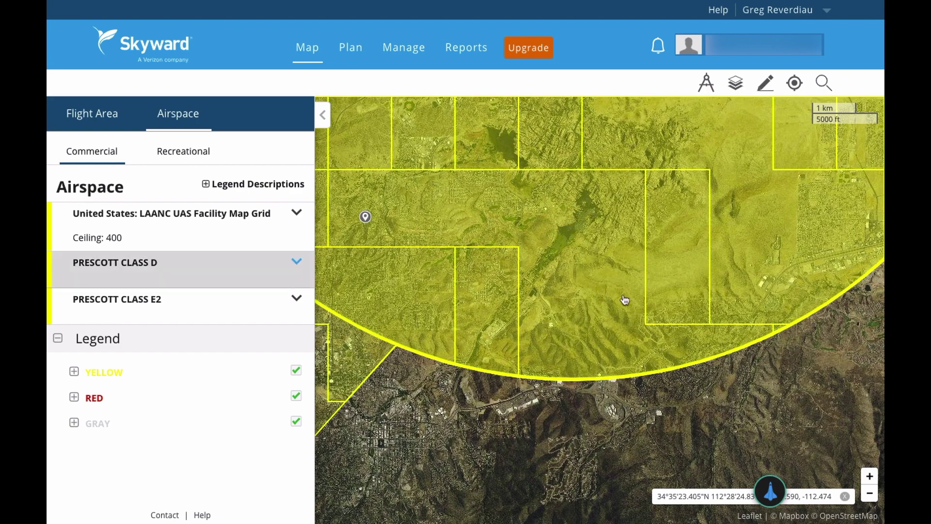
click(672, 357)
click(679, 280)
click(685, 203)
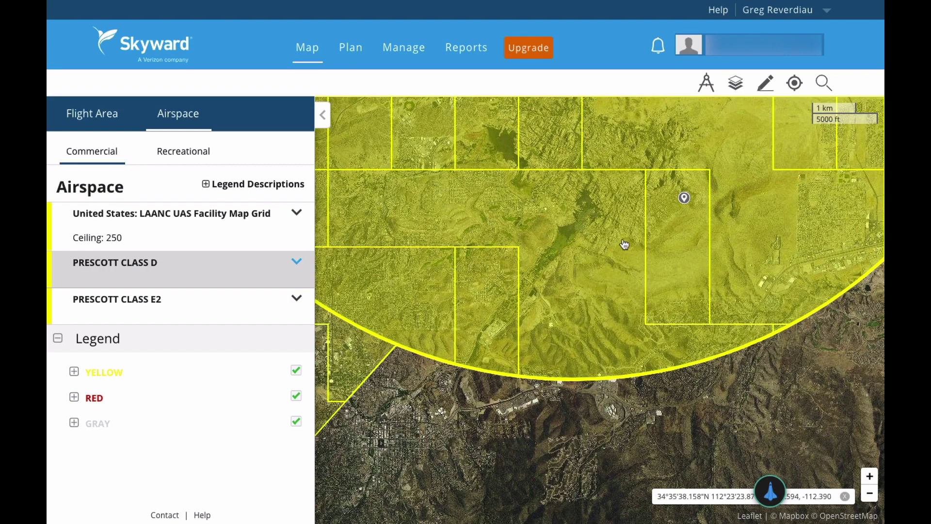
Try drawing a rectangular flight area on the land beside the lake's western shore and discard it without saving.
scroll(562, 235, up, 3)
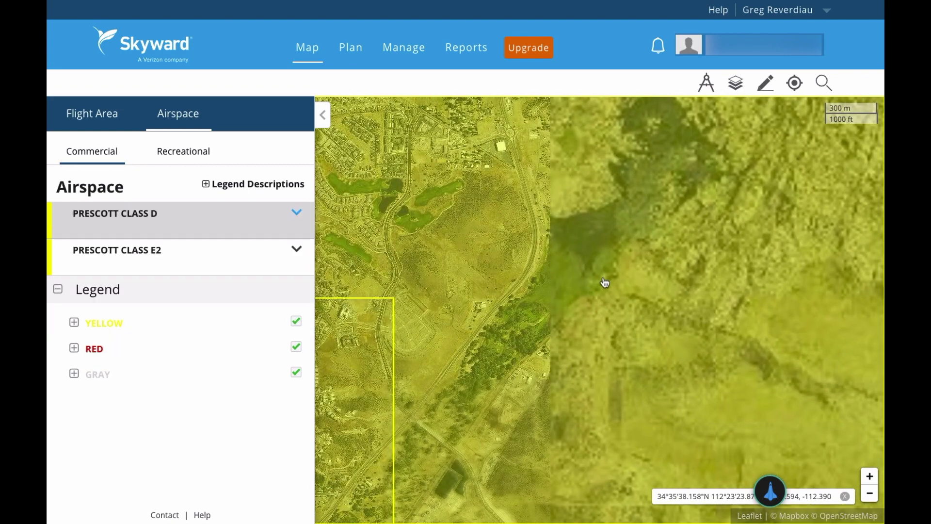
drag(589, 189, 572, 322)
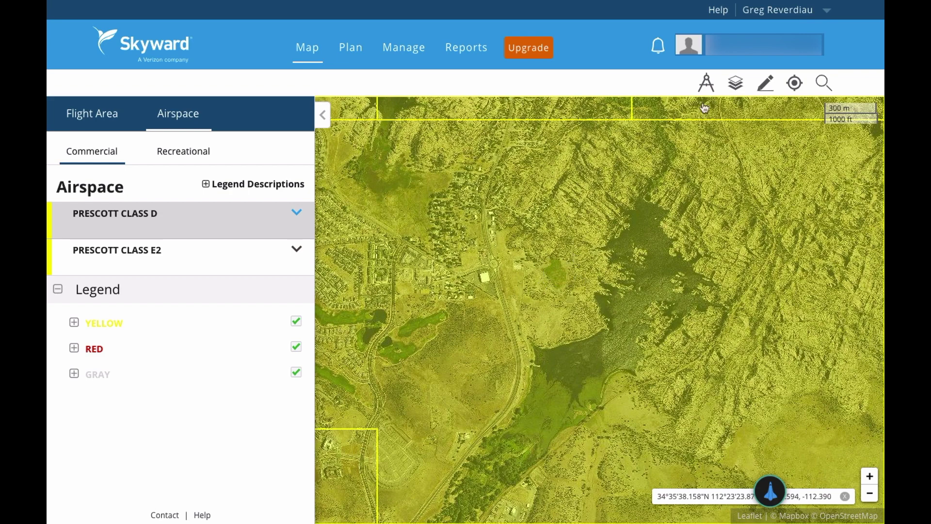
click(765, 85)
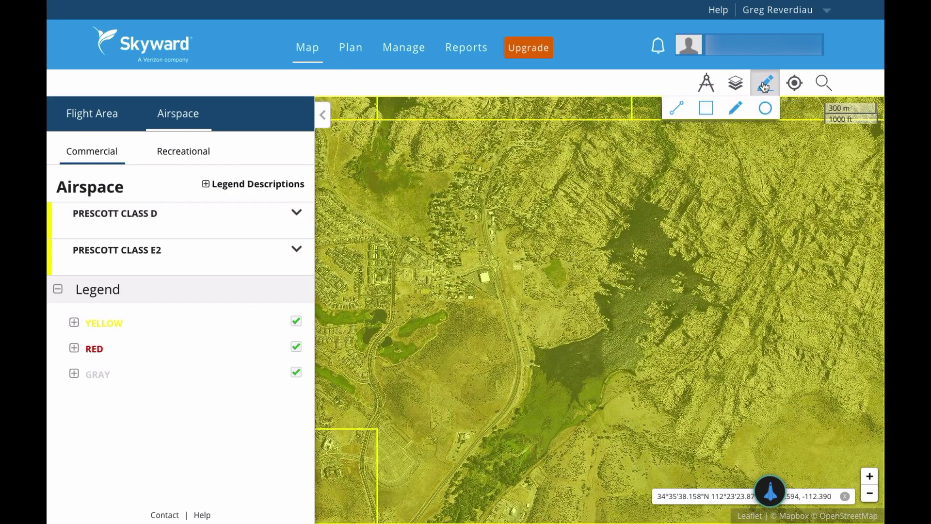
click(705, 111)
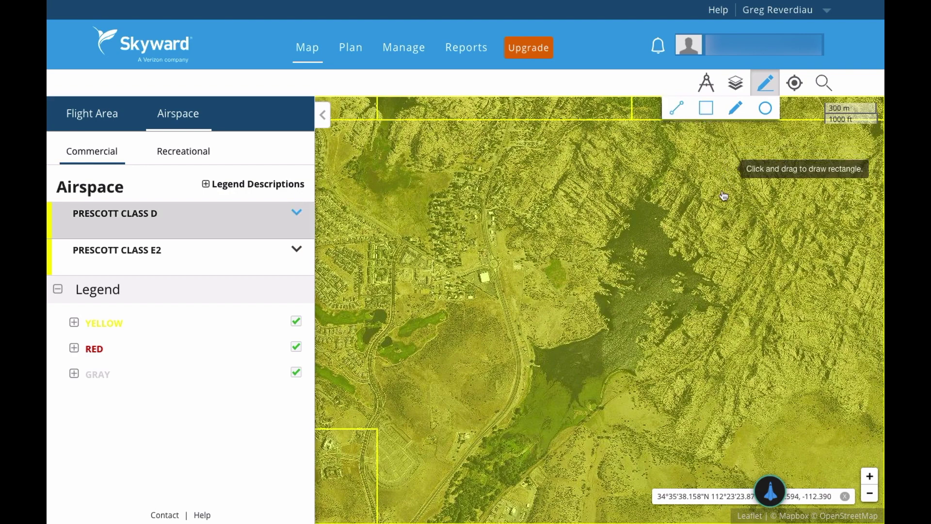
drag(519, 237, 590, 308)
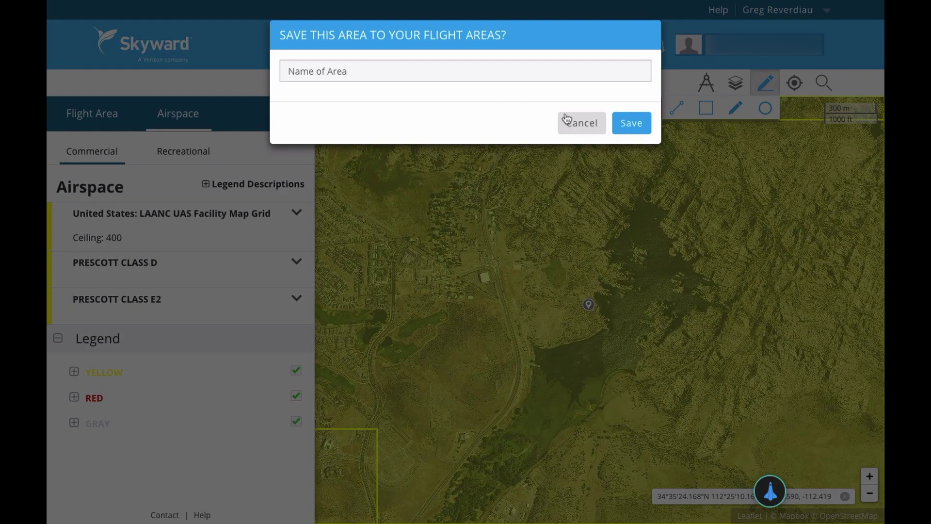
click(580, 124)
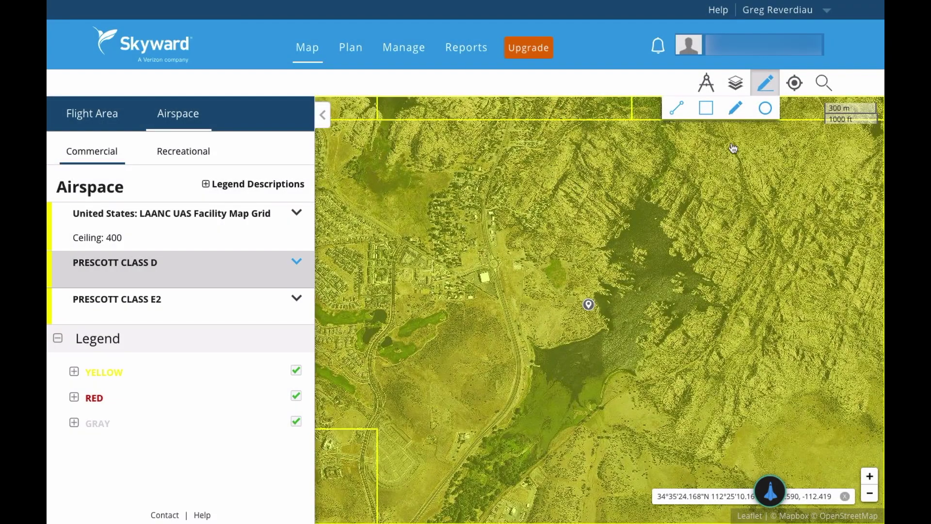
Try drawing a free-form flight area northwest of the lake and discard it without saving.
click(744, 112)
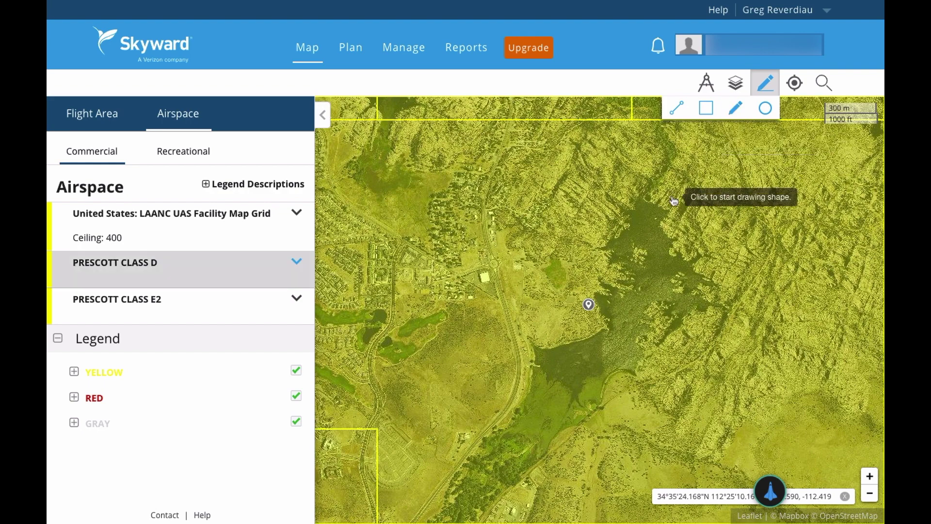
mouse_move(565, 241)
mouse_down()
mouse_move(526, 265)
mouse_move(534, 293)
mouse_move(586, 297)
mouse_move(561, 233)
mouse_up()
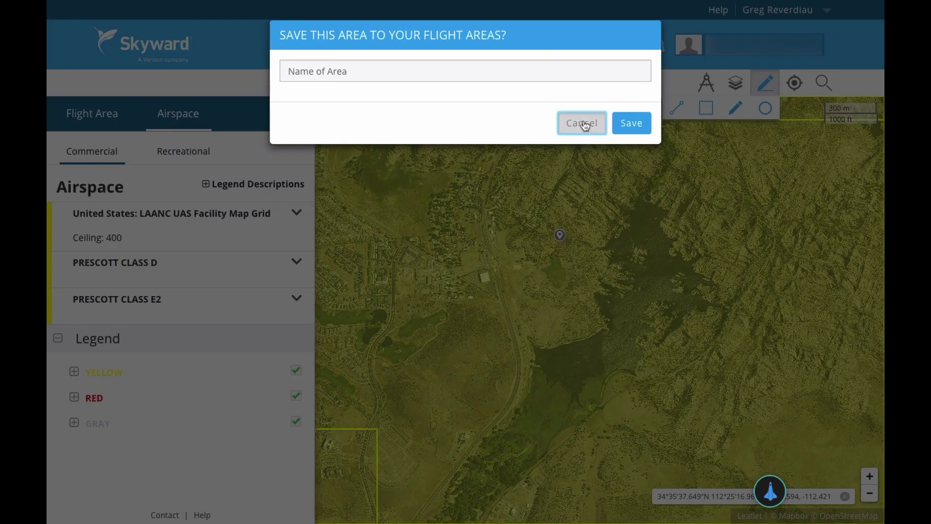
click(582, 121)
Try drawing a small circular flight area around the green patch west of the lake and discard it without saving.
click(764, 110)
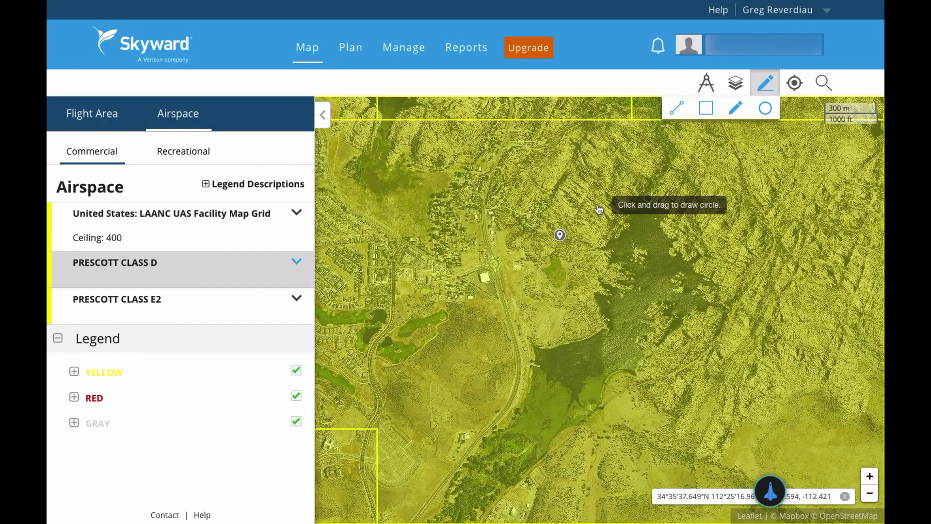
drag(557, 280, 567, 278)
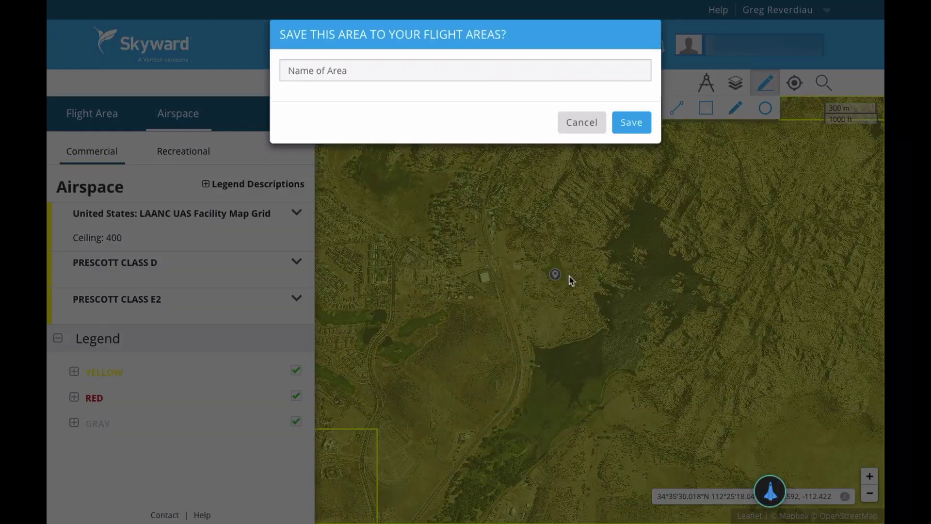
click(581, 123)
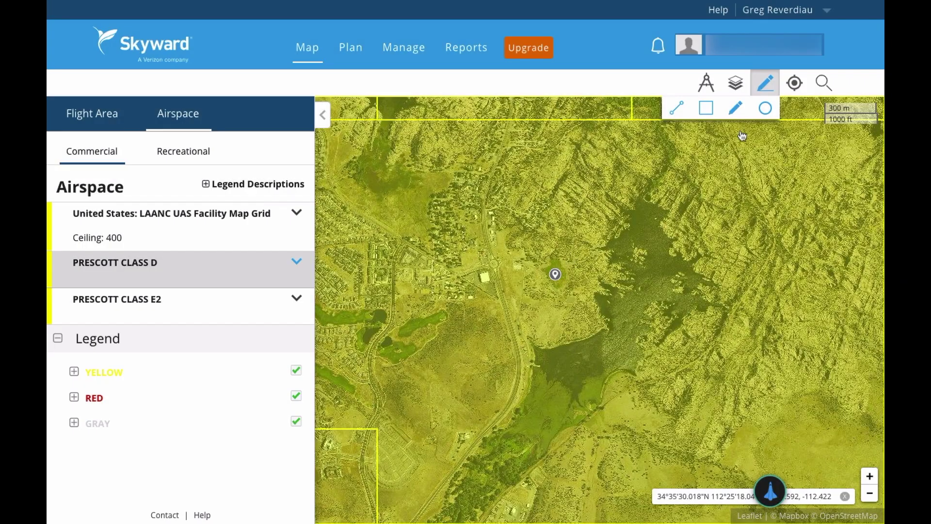
Try drawing a circular flight area with a radius of about 783 ft around the green patch and discard it.
click(765, 112)
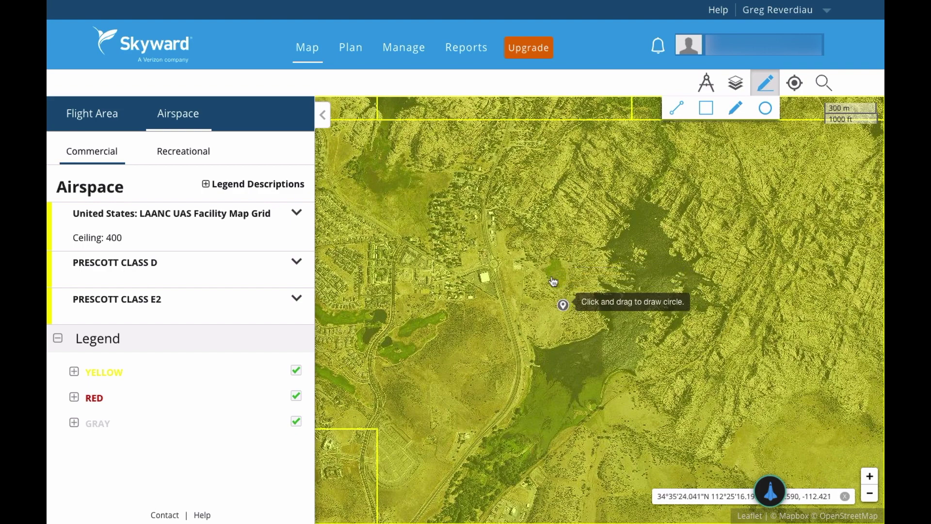
drag(555, 273, 576, 284)
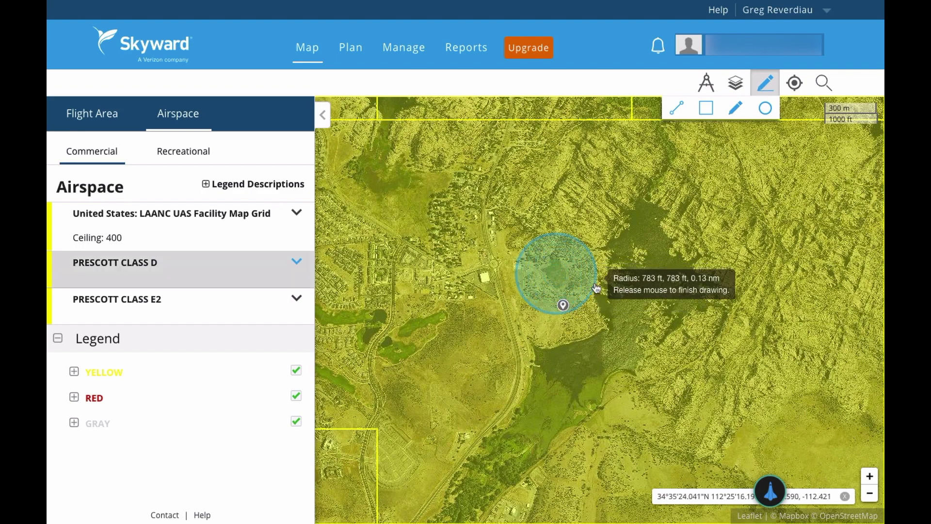
mouse_move(596, 285)
mouse_down()
mouse_move(616, 286)
mouse_move(606, 285)
mouse_up()
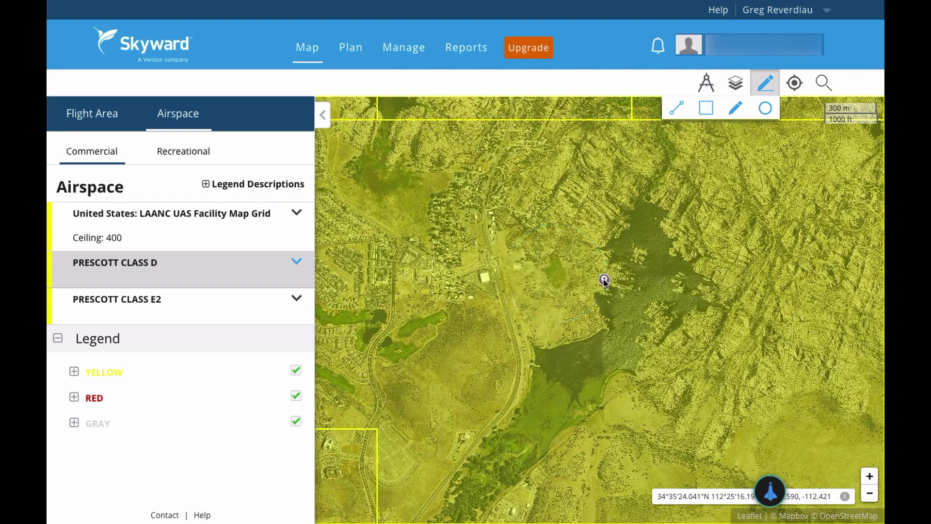
click(582, 123)
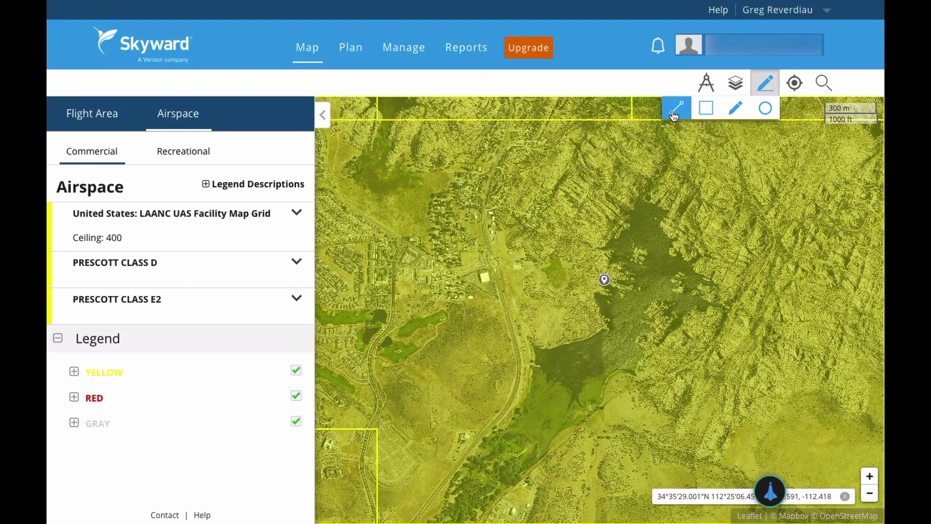
Try outlining a five-point polygon flight area around the green patch west of the lake and discard it without saving.
click(548, 238)
click(587, 254)
click(582, 298)
click(543, 317)
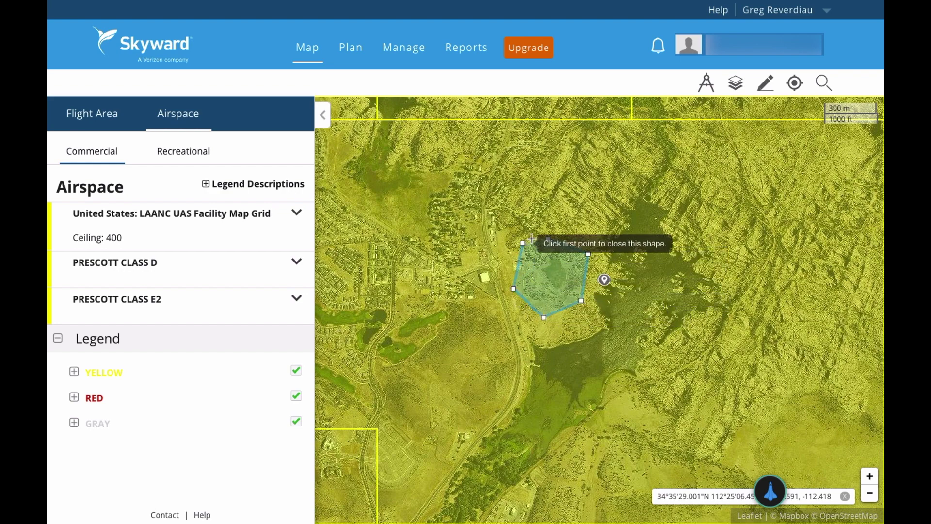
click(548, 239)
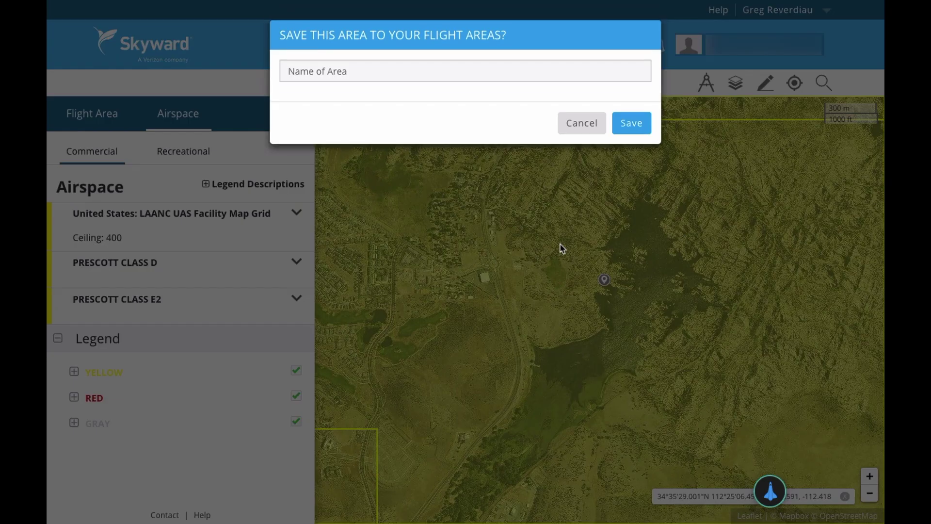
click(561, 248)
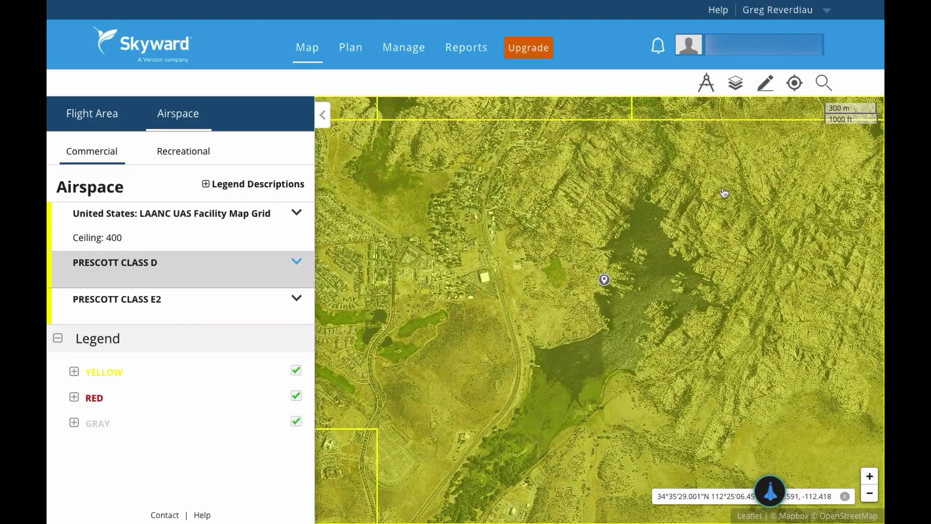
Draw a circular flight area centred on the green patch, reaching the lake's western shore, and save it as Watson Test.
click(764, 84)
click(765, 108)
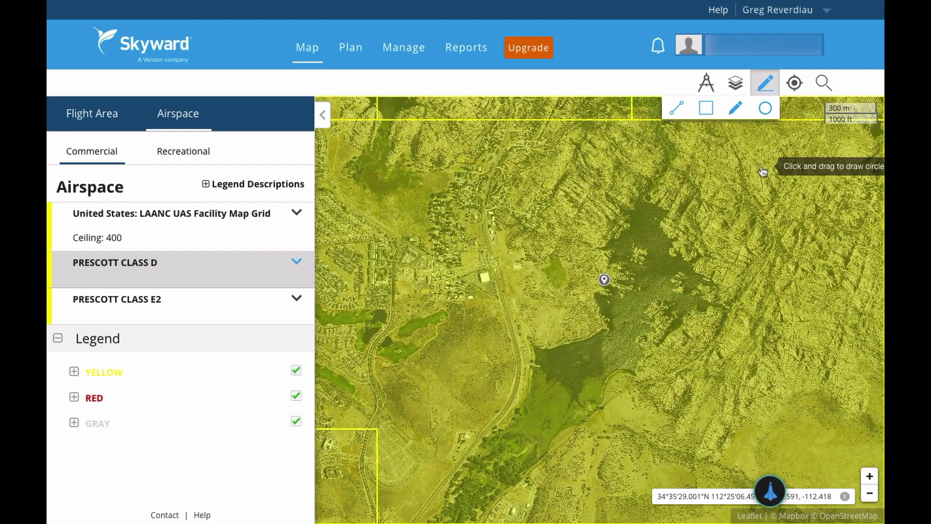
drag(557, 272, 608, 297)
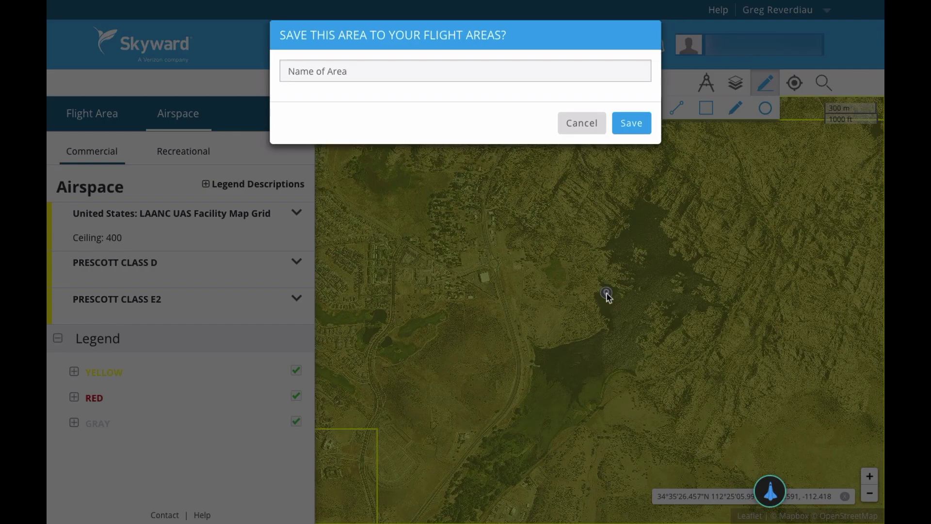
click(361, 72)
text(W)
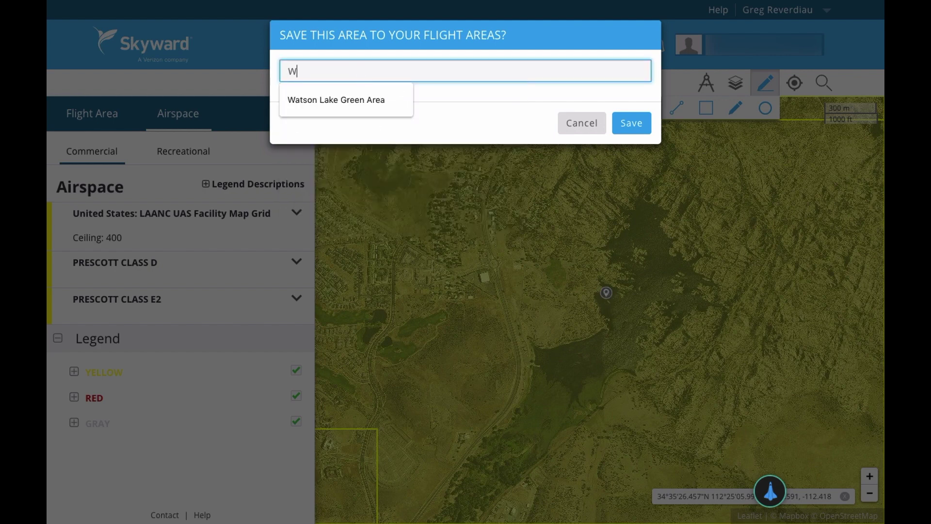
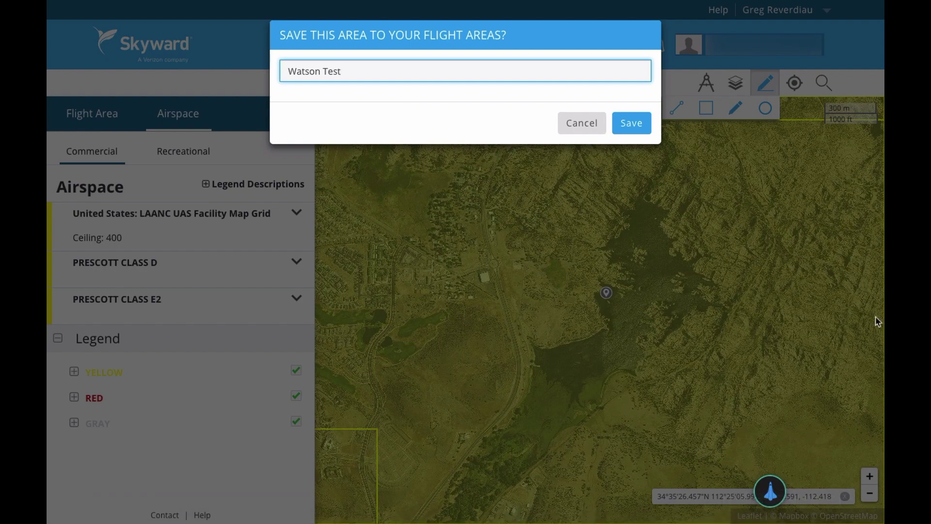
click(631, 127)
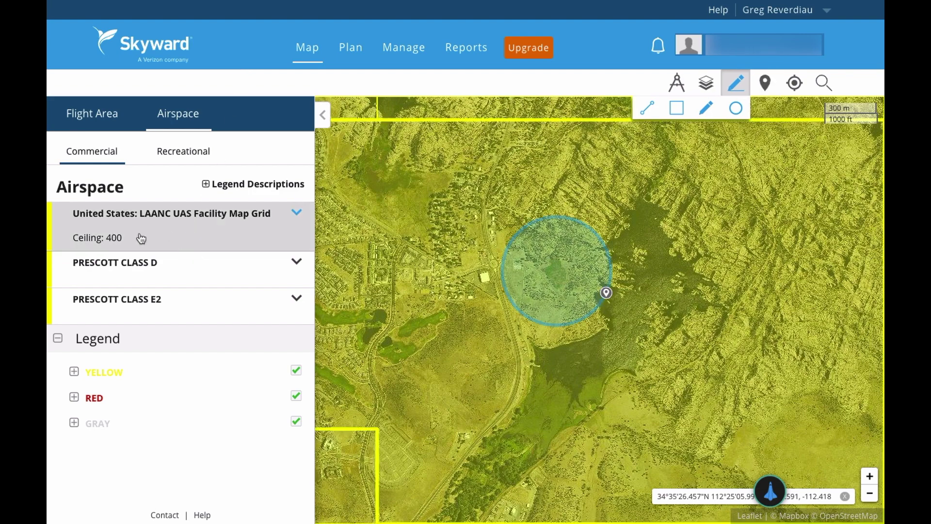
Read the Prescott Class D airspace details and start planning an operation from the saved Watson Test flight area.
click(298, 265)
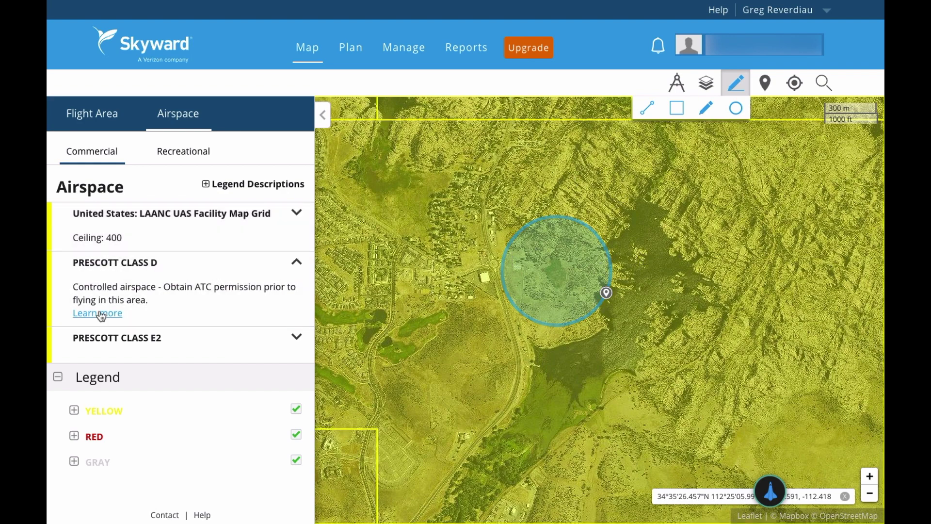
click(93, 119)
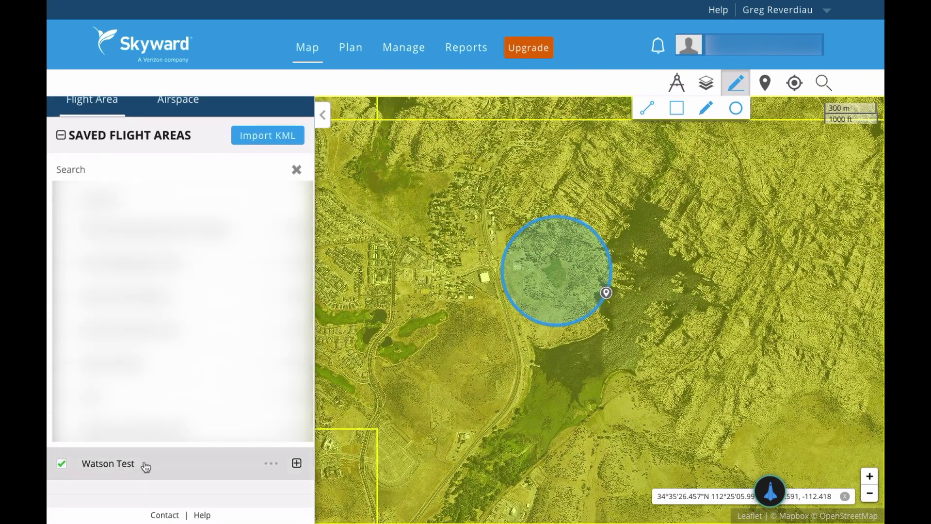
click(297, 464)
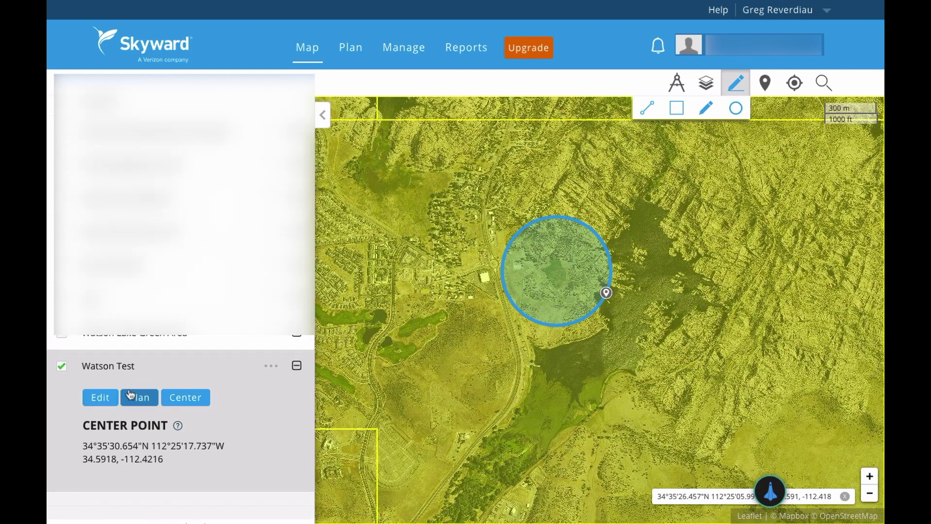
click(141, 405)
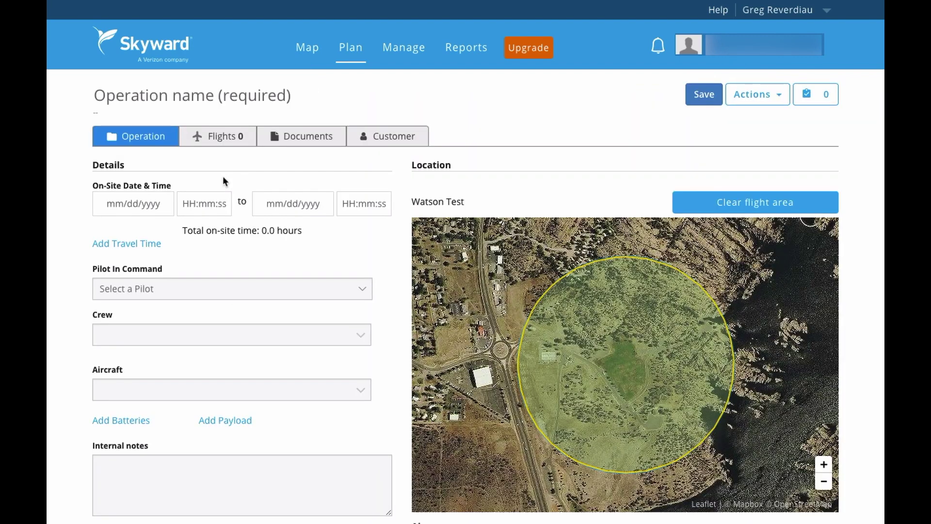
Name the operation Dells Test and set its on-site time to 11/07/2018 from 09:00:00 to 12:00:00.
click(172, 104)
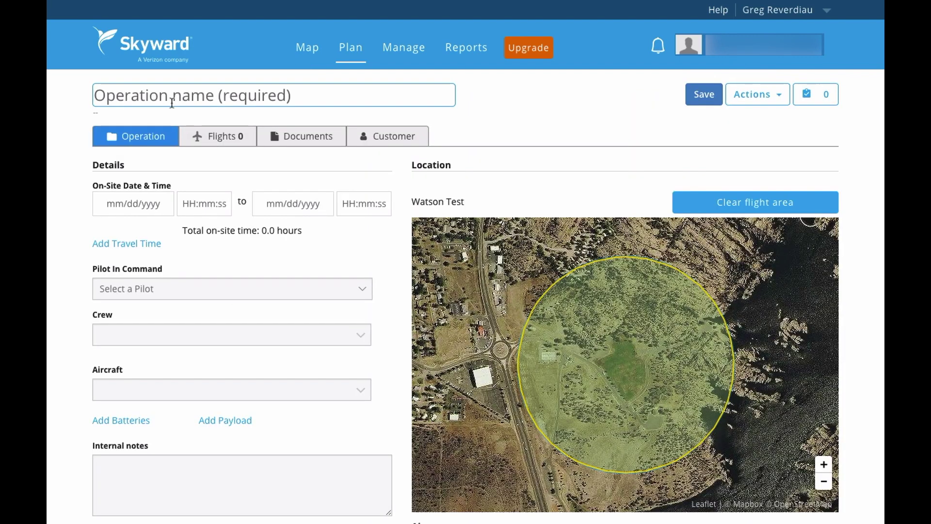
text(Dells Test)
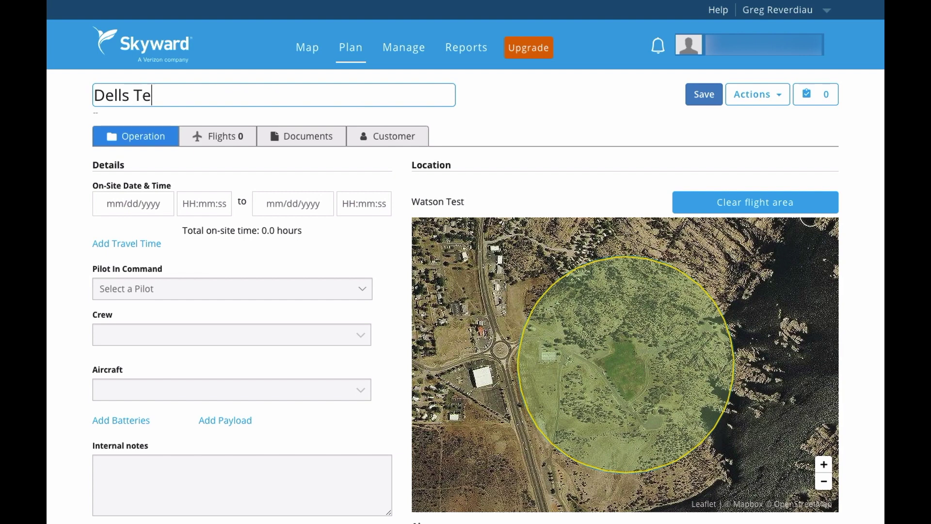
click(133, 203)
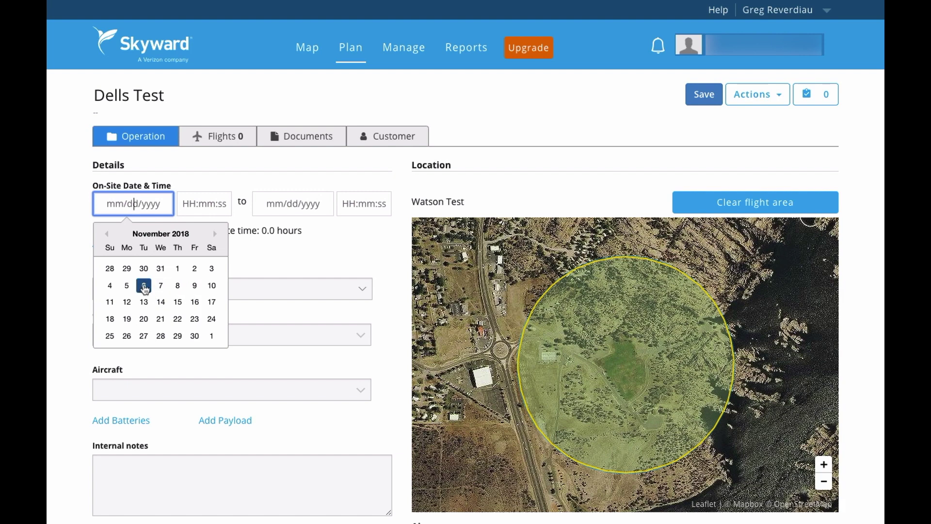
scroll(145, 288, down, 1)
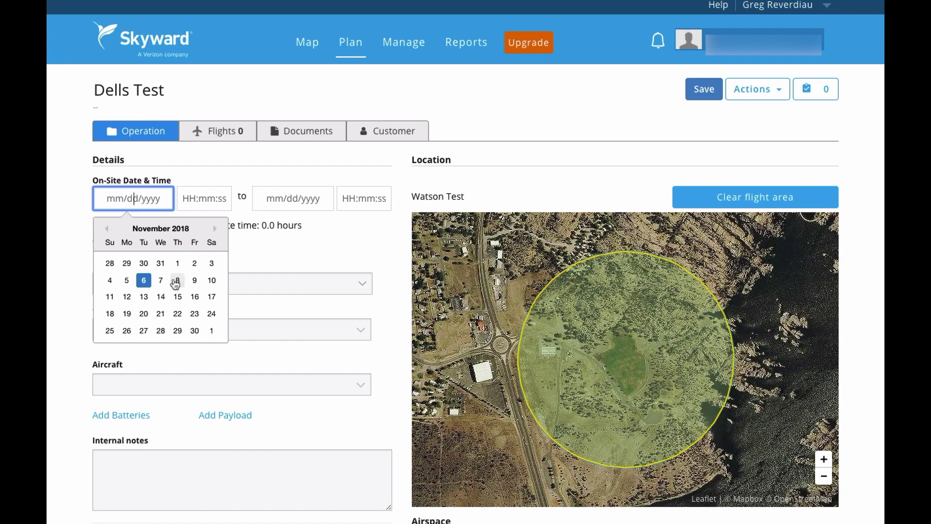
click(161, 281)
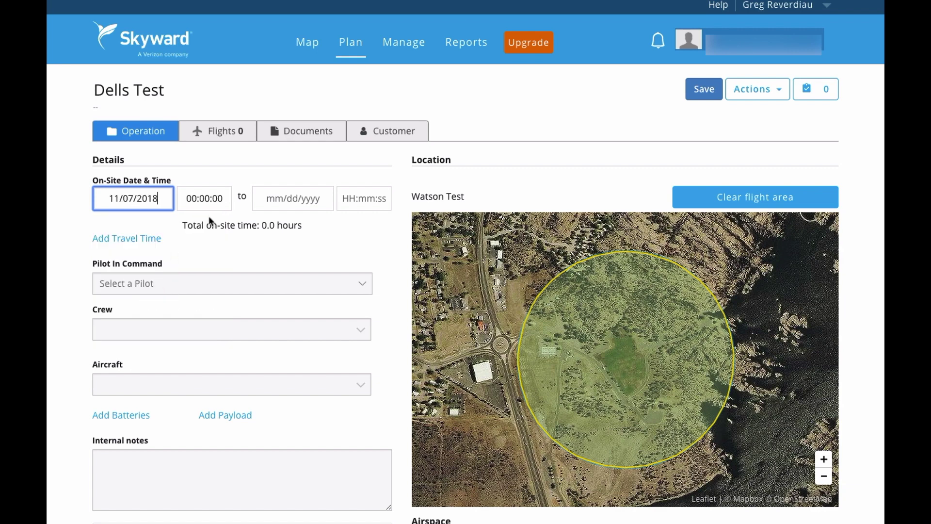
click(194, 198)
text(9)
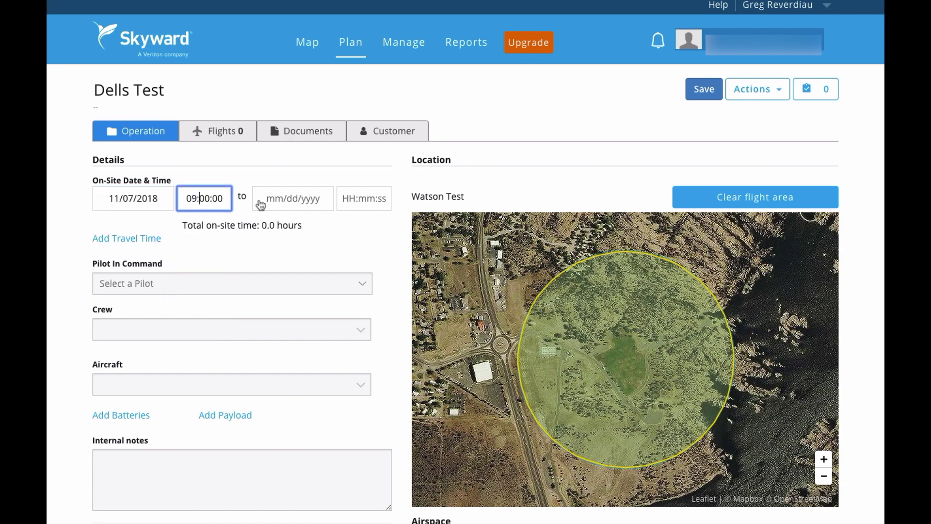
click(306, 200)
click(321, 280)
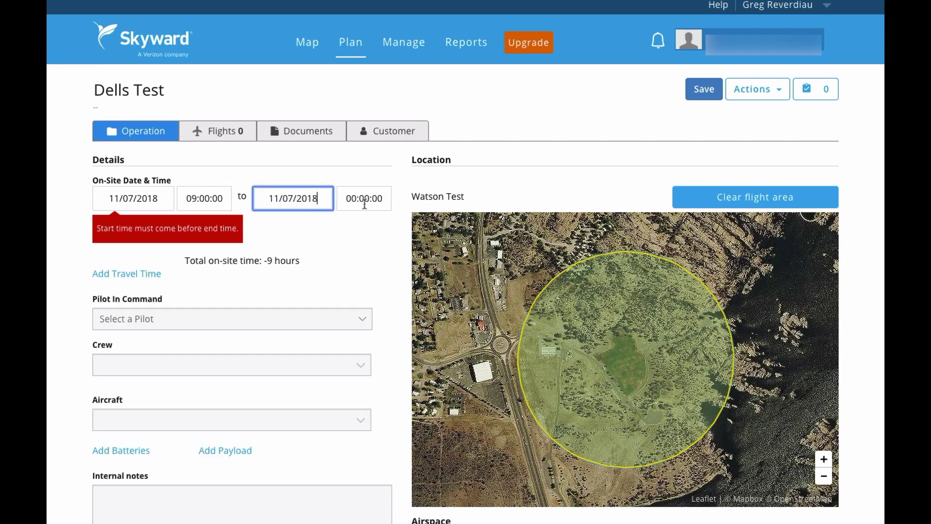
click(354, 200)
text(12)
click(375, 238)
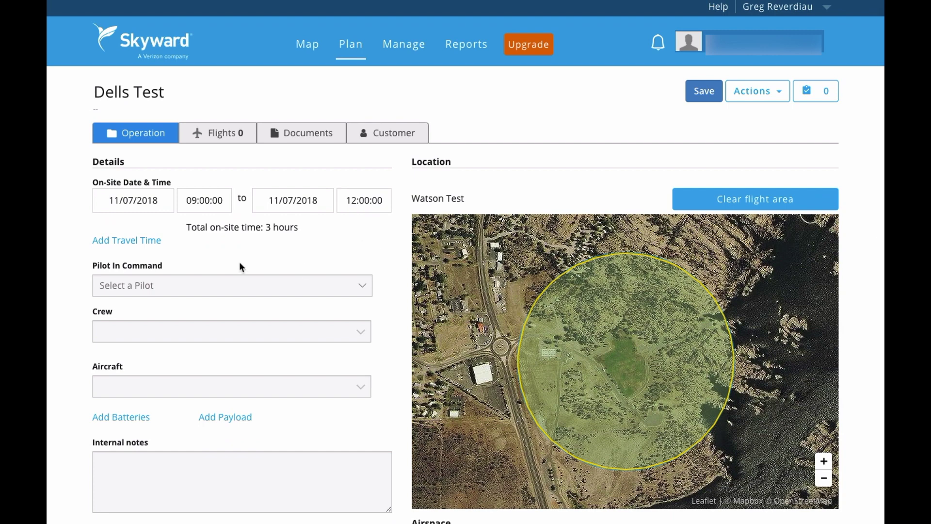
Assign the available pilot as Pilot In Command and choose the Mavic 2 Pro as the aircraft.
click(178, 287)
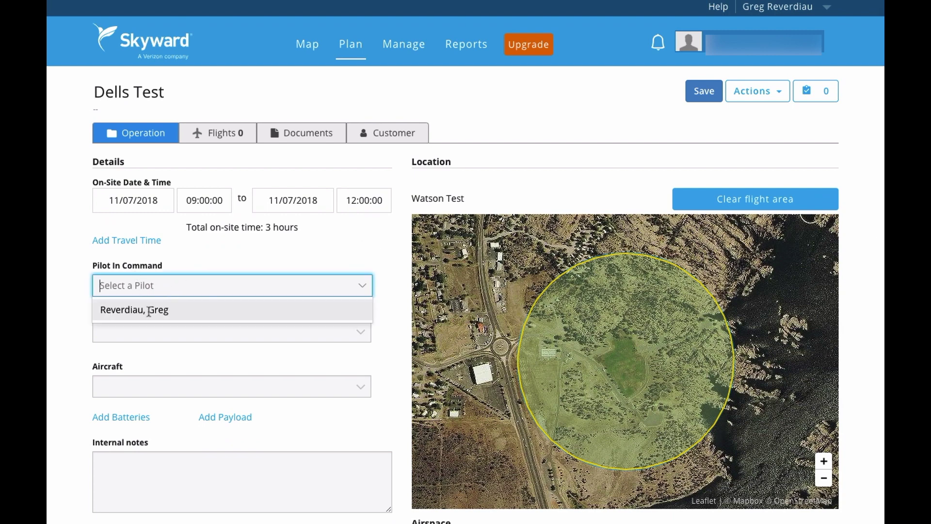
click(132, 310)
scroll(182, 290, down, 1)
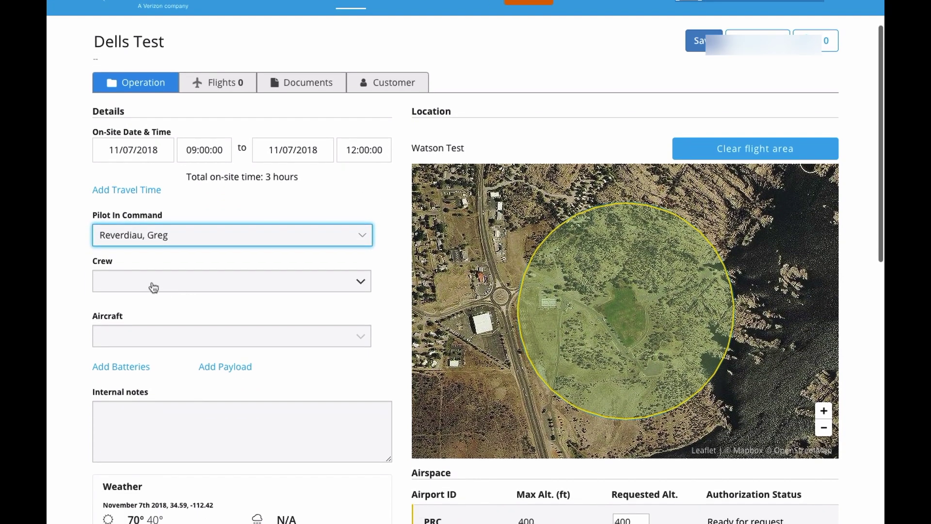
click(124, 346)
click(125, 355)
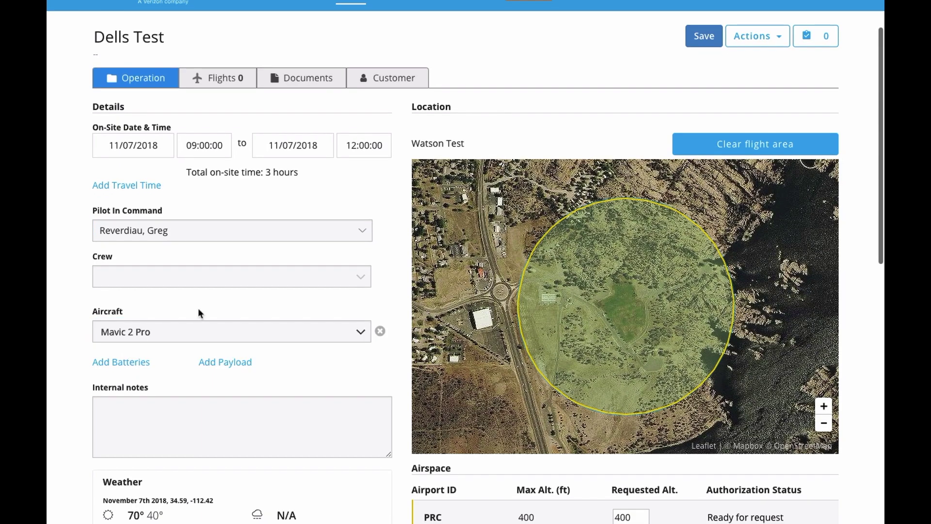
Request FAA authorization for the PRC airspace at 400 ft and agree to the Part 107 operating conditions.
scroll(197, 311, down, 6)
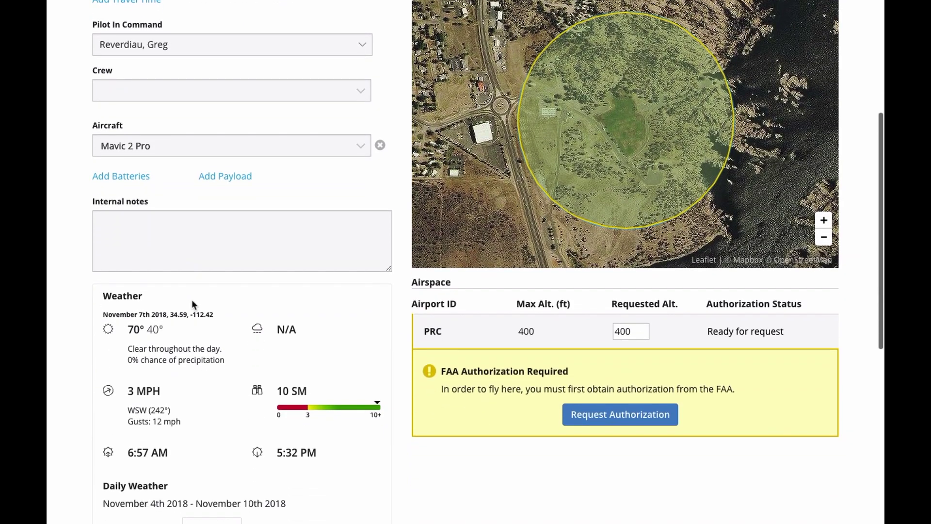
scroll(191, 297, down, 1)
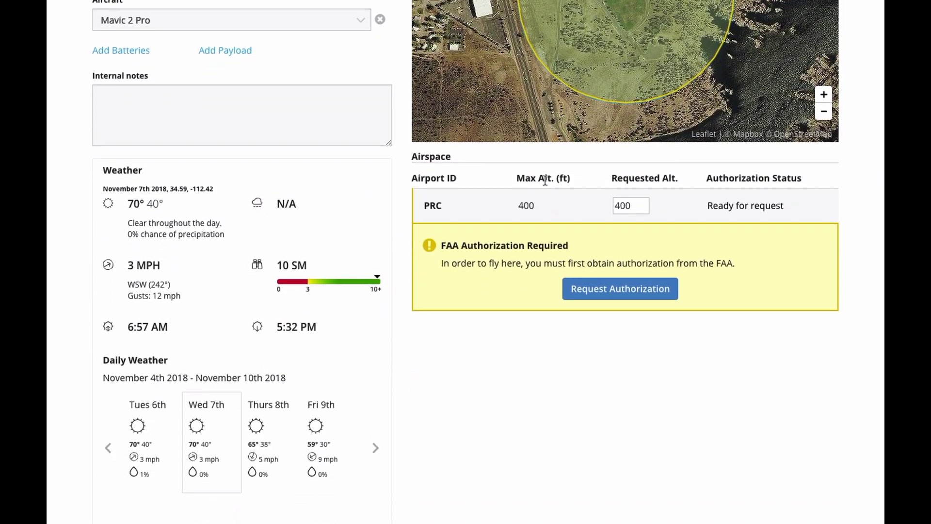
drag(639, 205, 614, 206)
click(641, 206)
scroll(642, 250, up, 1)
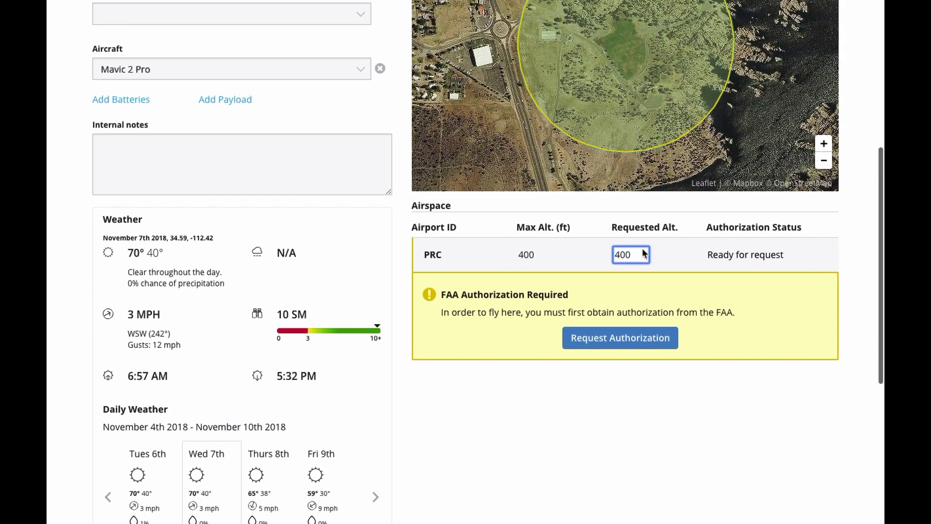
click(635, 343)
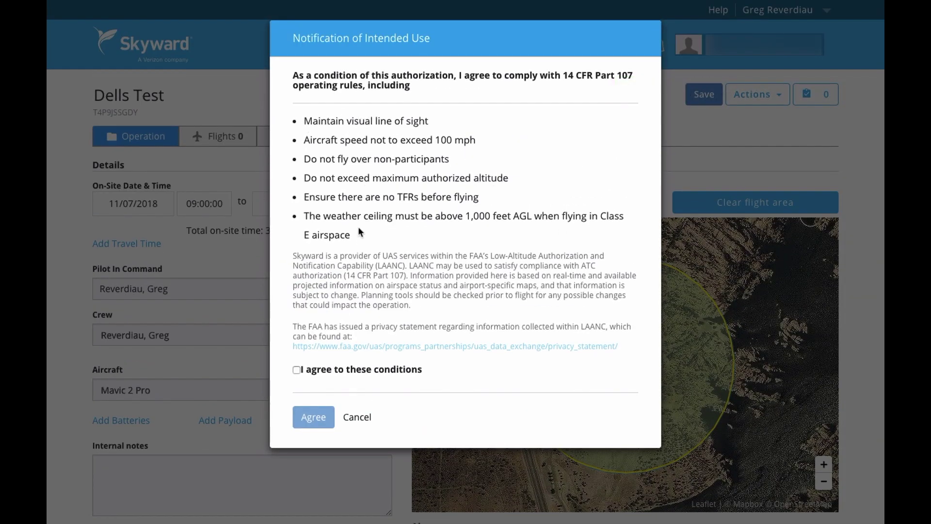
click(296, 369)
click(315, 423)
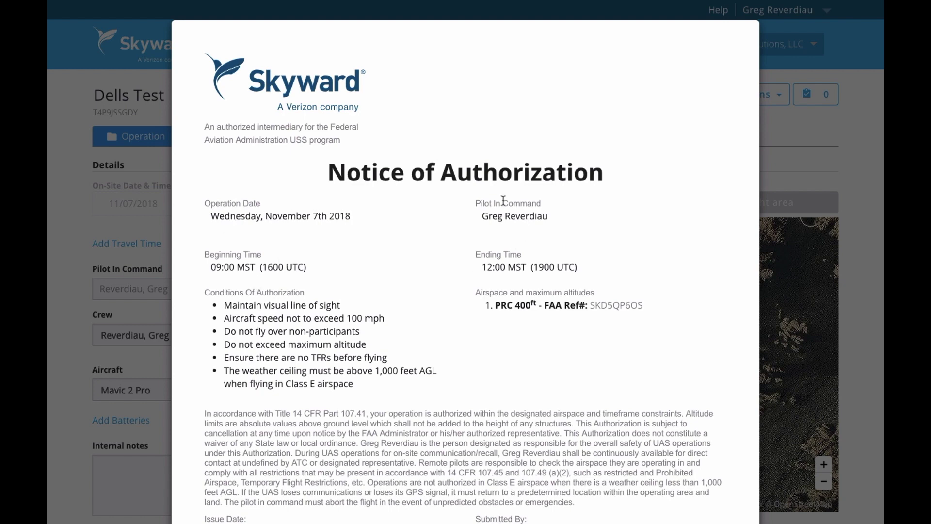
Read through the Notice of Authorization, including its times, conditions and maximum altitude, and close it.
scroll(484, 294, down, 3)
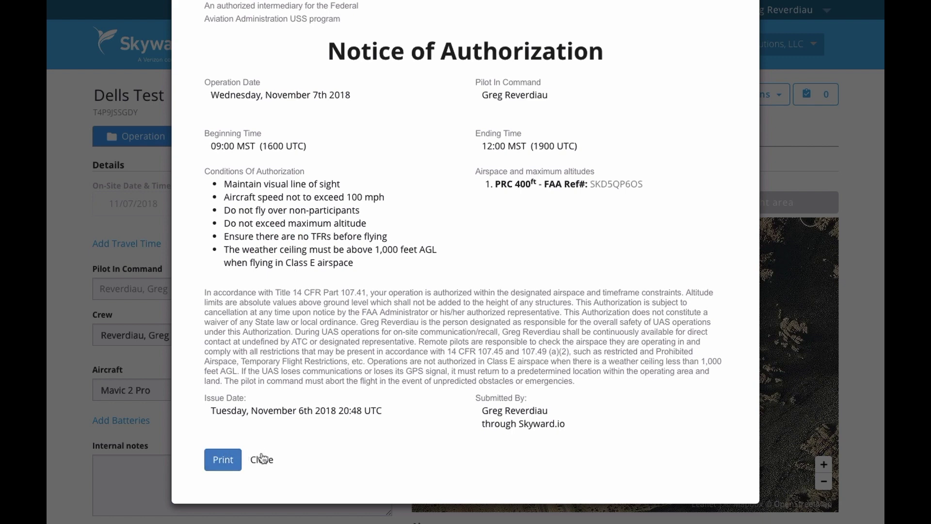
scroll(354, 345, up, 1)
scroll(355, 345, down, 1)
click(262, 459)
Review the operation's weather and FAA authorization status, stay on the page and save the Dells Test operation.
scroll(260, 465, down, 7)
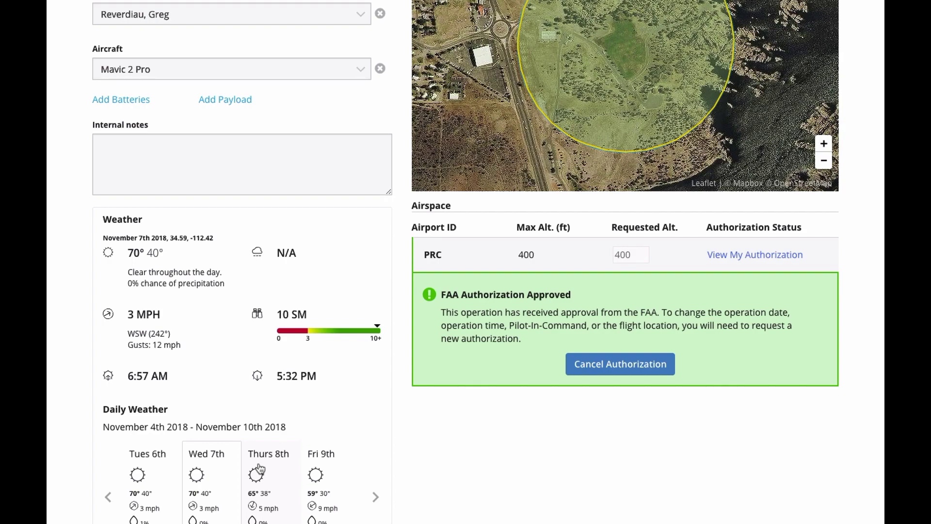
scroll(260, 467, up, 7)
click(305, 50)
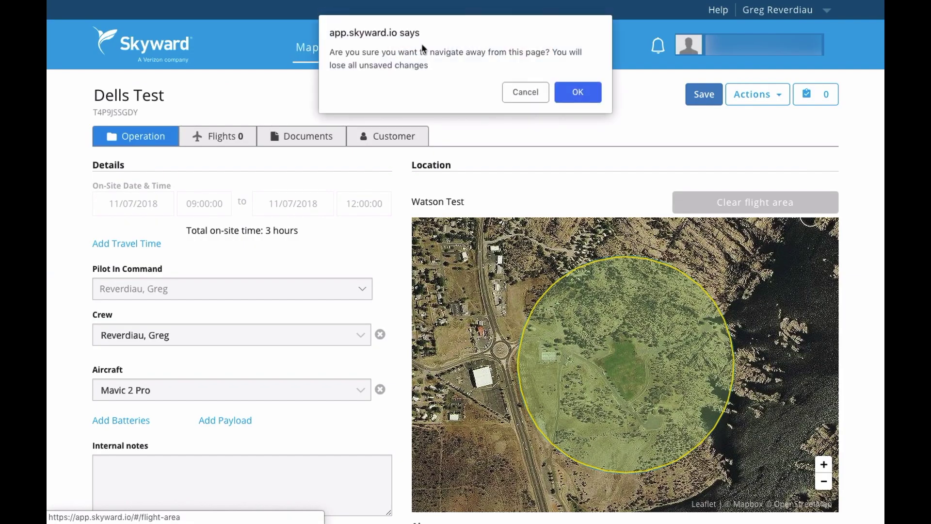
click(521, 90)
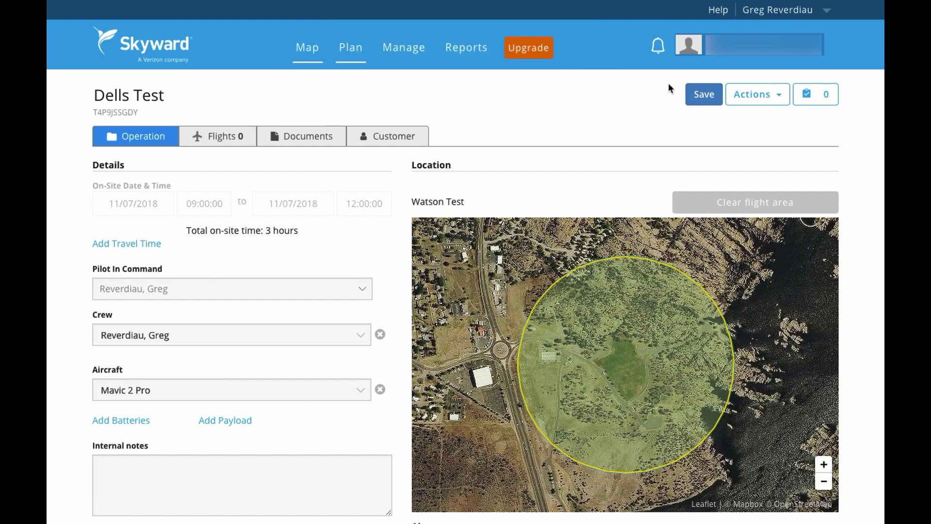
click(704, 94)
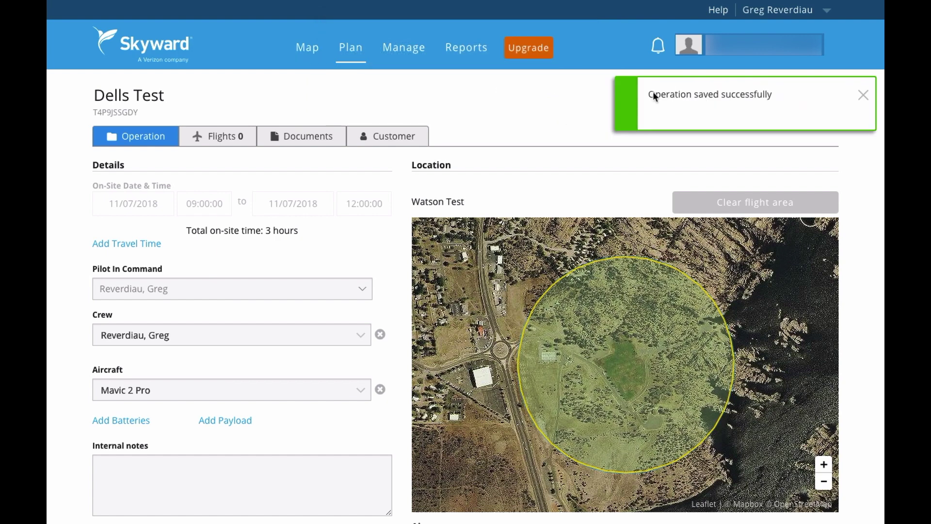
Return to the map around the lake and hide the Watson Test flight area.
click(305, 60)
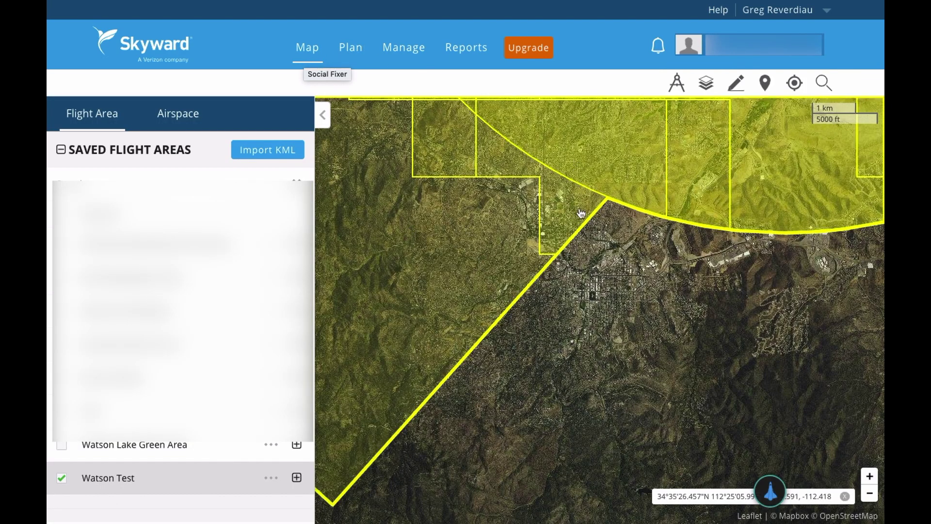
mouse_move(618, 262)
mouse_down()
mouse_move(597, 283)
mouse_move(401, 346)
mouse_move(375, 373)
mouse_up()
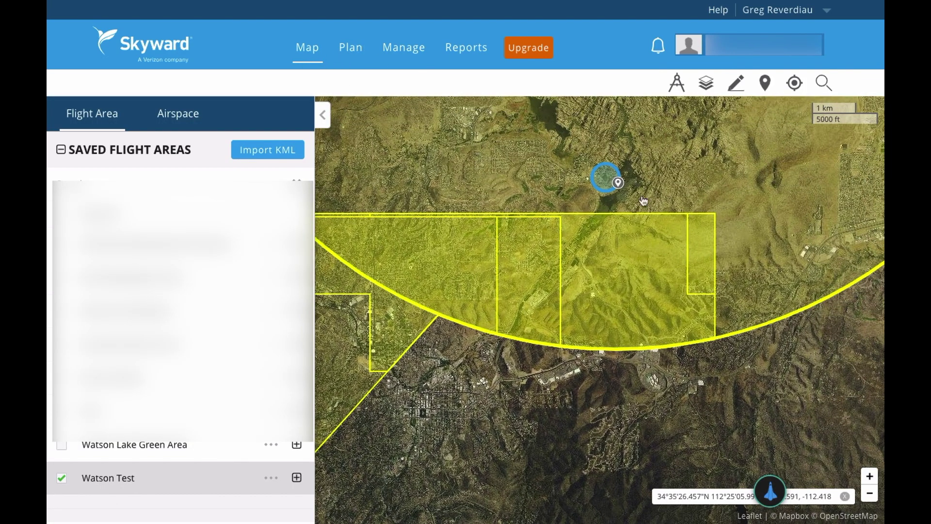
scroll(632, 260, up, 1)
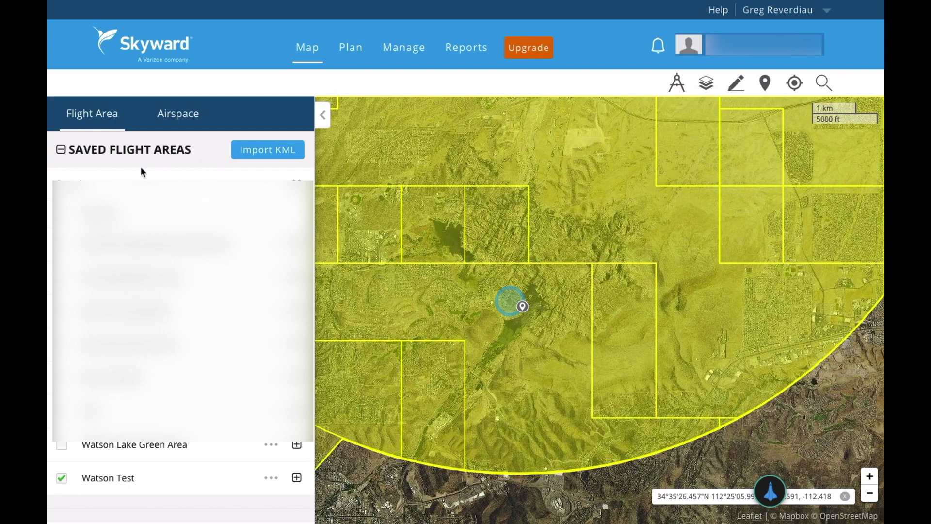
click(62, 478)
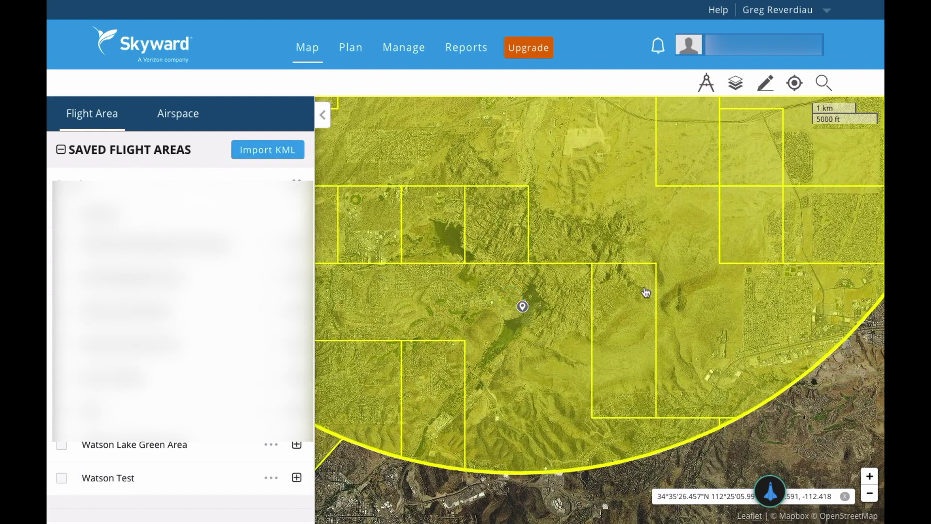
Look up the airspace at a point in the rocky grid square northeast of the lake and expand its LAANC UAS Facility Map Grid details.
drag(631, 298, 570, 255)
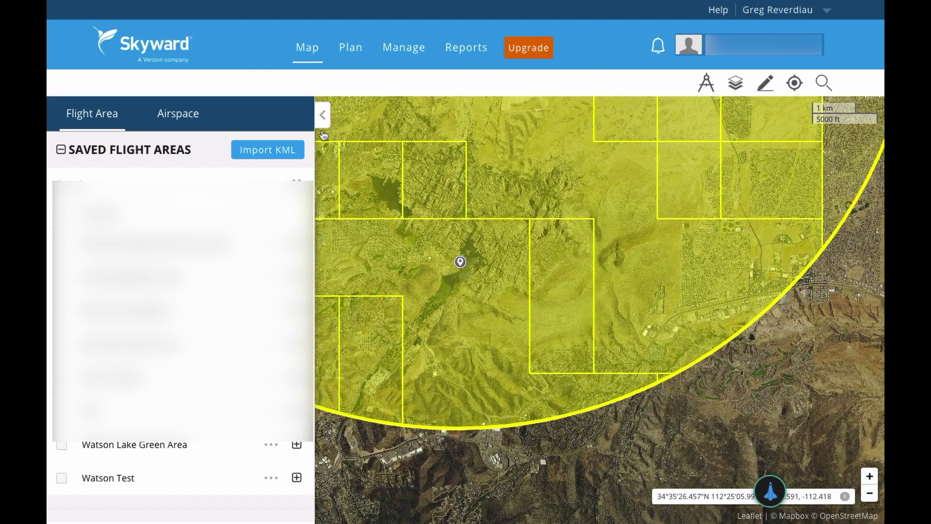
scroll(567, 258, up, 2)
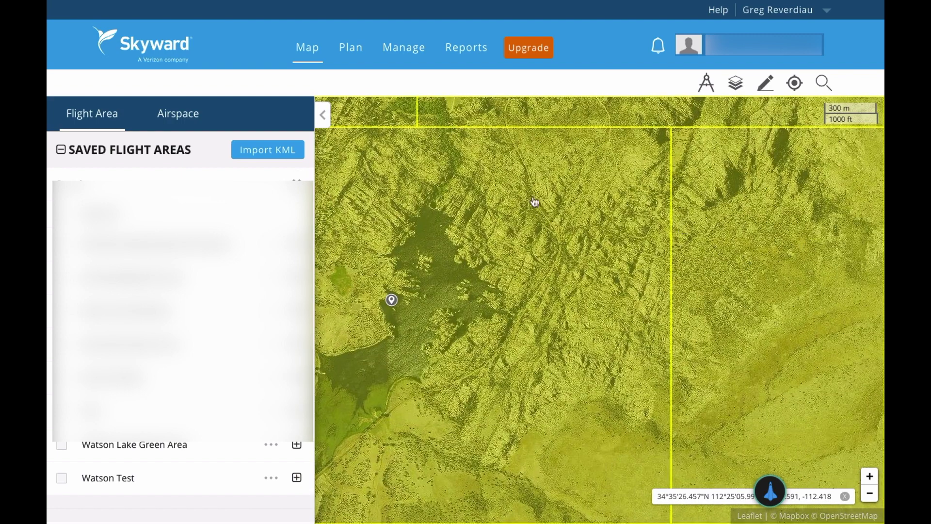
drag(534, 201, 542, 305)
drag(589, 193, 588, 266)
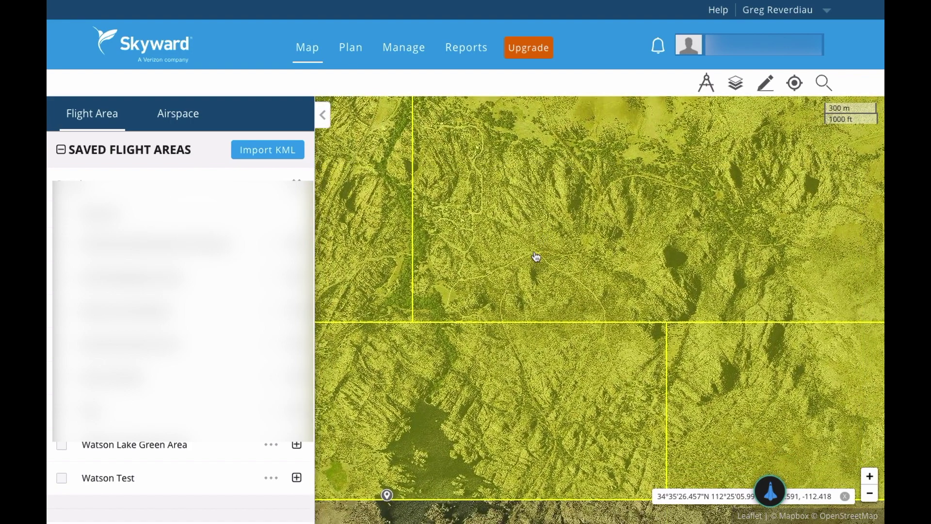
drag(611, 197, 528, 272)
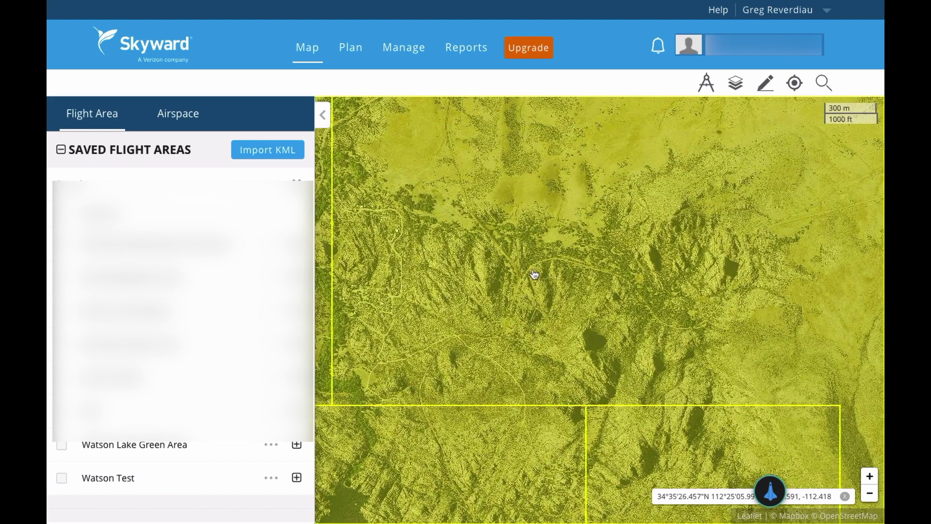
click(456, 260)
click(176, 127)
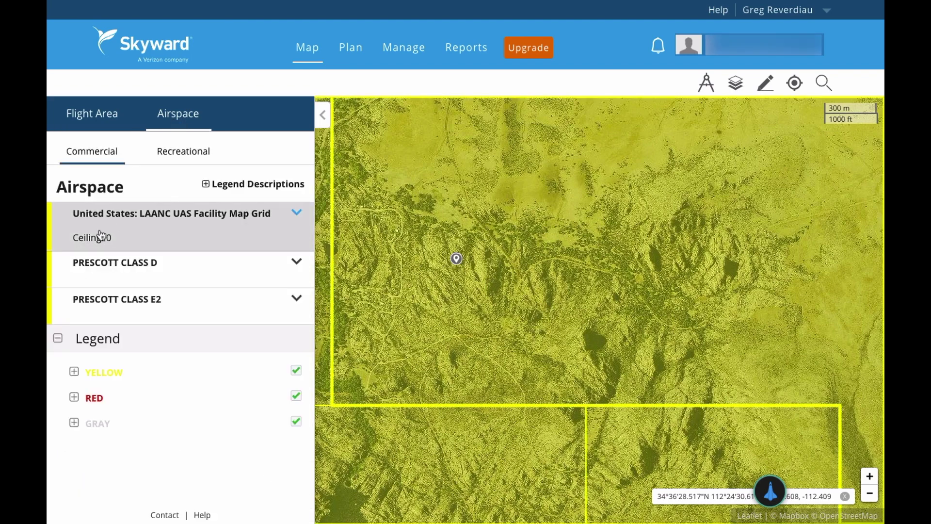
click(128, 231)
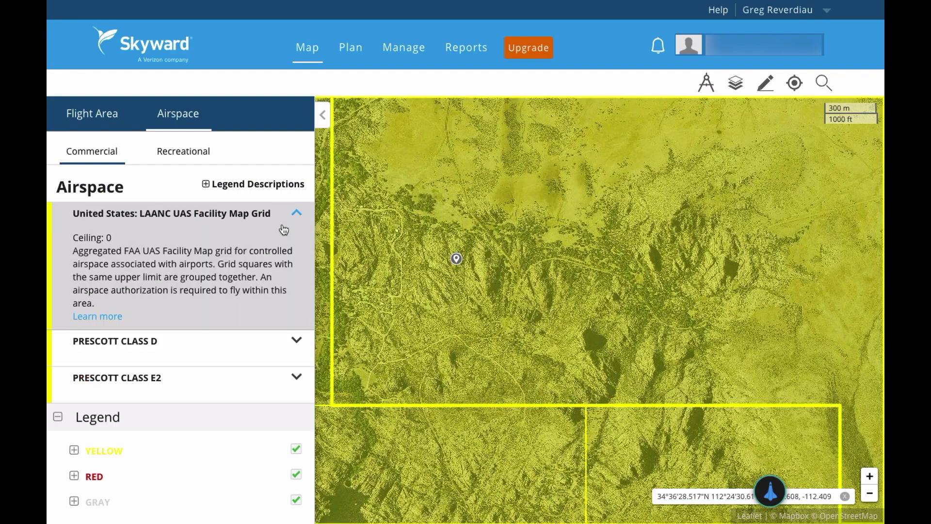
Examine the LAANC grid squares between the rocky area northeast of the lake and the airport.
scroll(546, 248, down, 1)
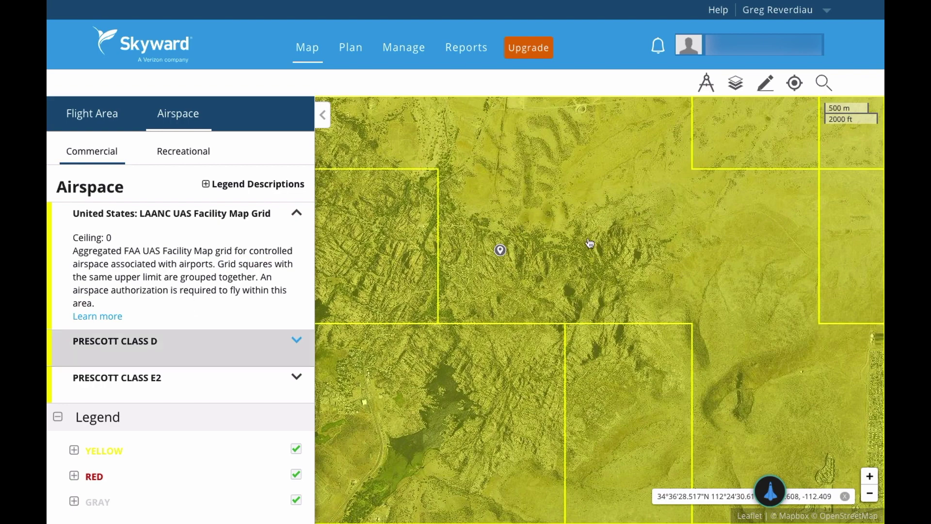
drag(526, 205, 557, 301)
drag(541, 250, 591, 367)
drag(580, 260, 597, 317)
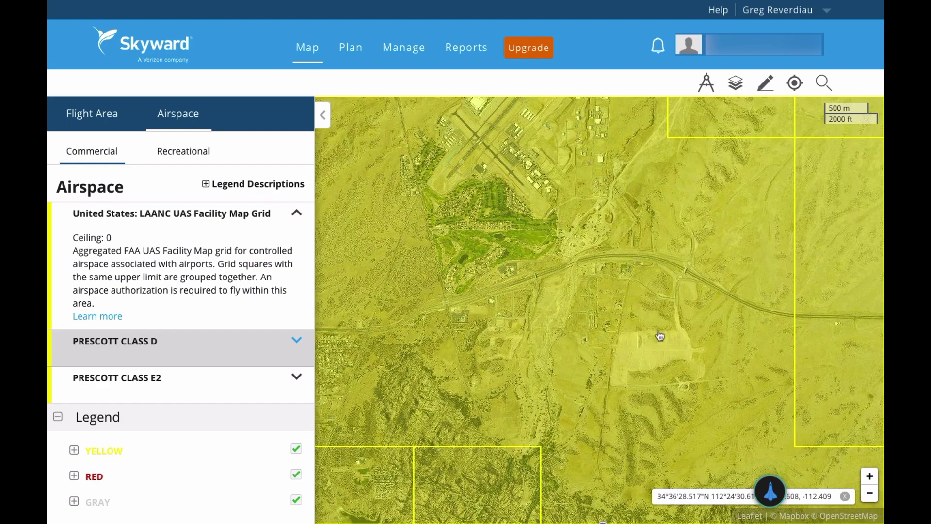
drag(660, 336, 548, 187)
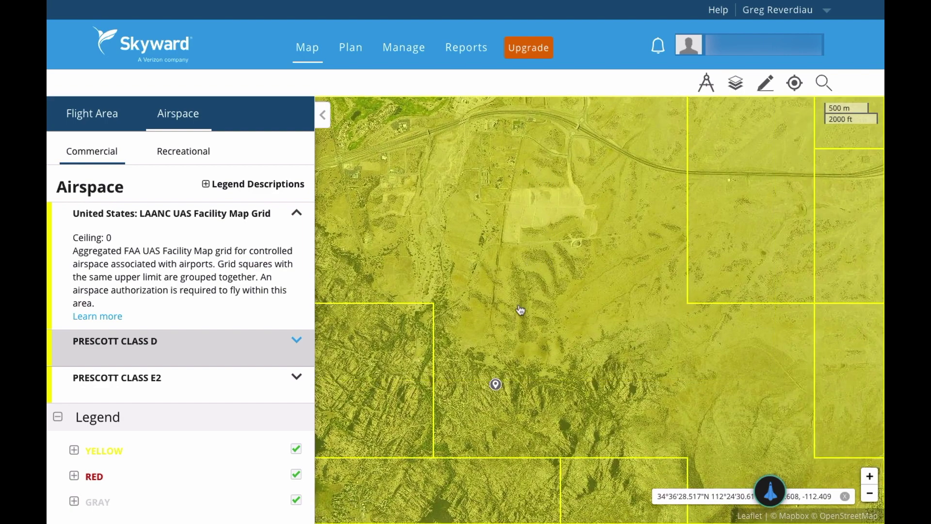
drag(519, 309, 518, 252)
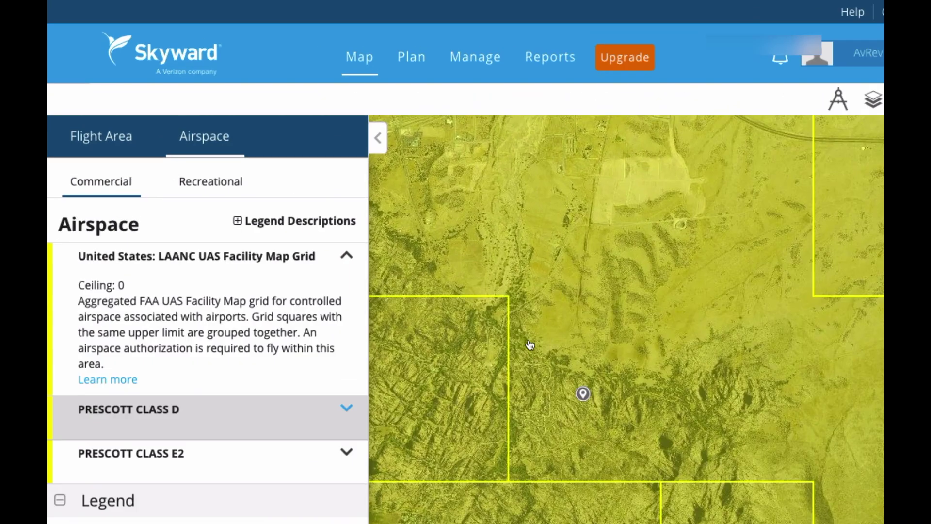
drag(537, 303, 445, 206)
drag(523, 247, 536, 247)
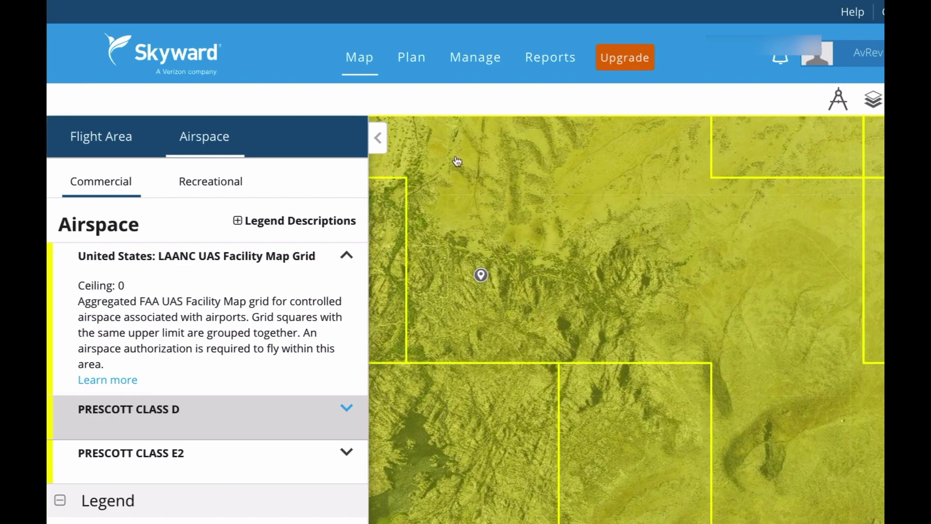
scroll(592, 92, down, 2)
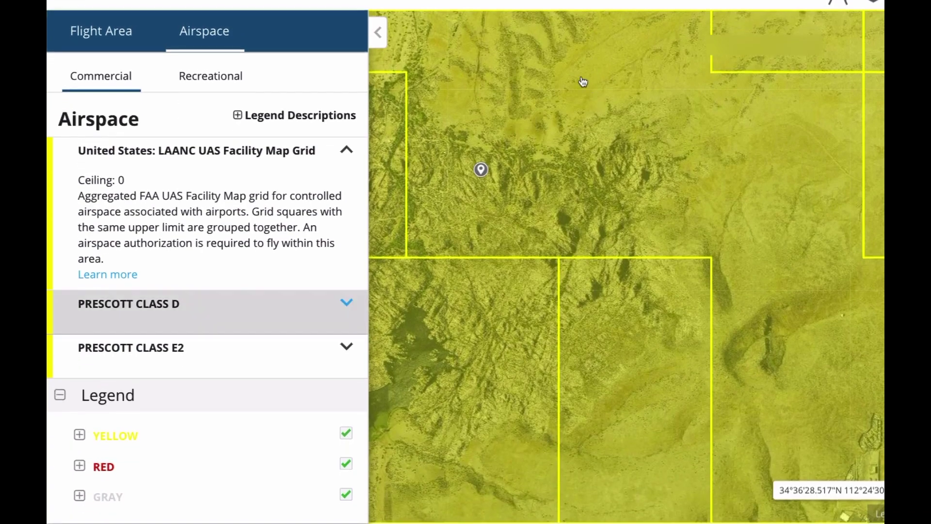
scroll(579, 89, up, 2)
scroll(490, 83, up, 2)
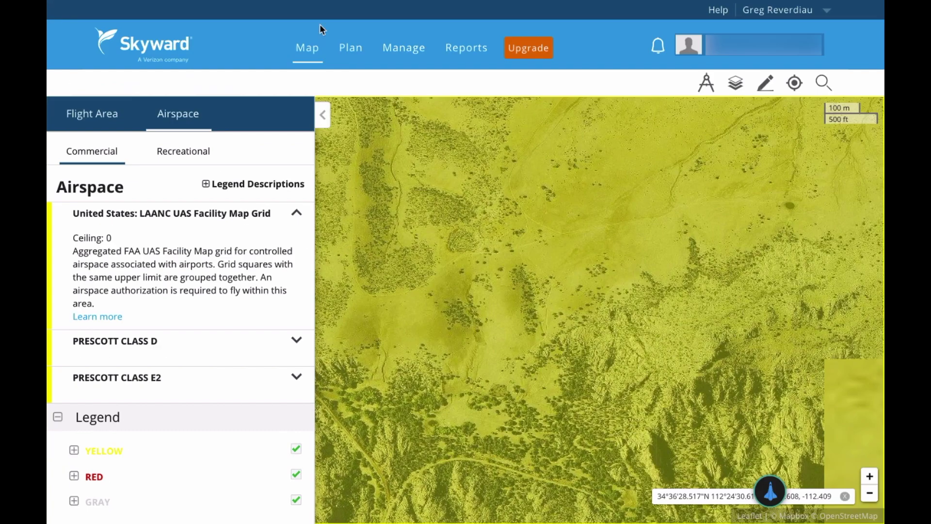
Draw a rectangular flight area over the rocks northeast of the lake, inside the zero-ceiling grid square.
drag(585, 364, 689, 235)
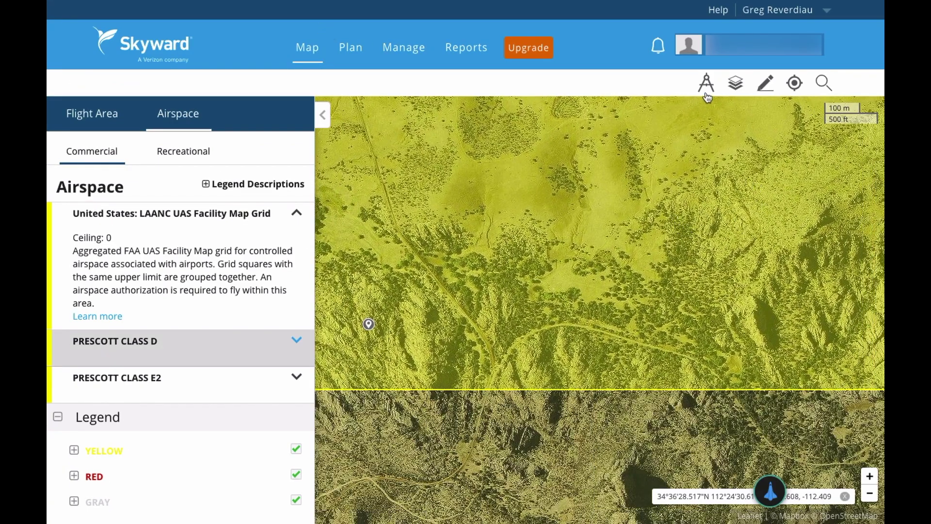
click(764, 88)
click(706, 107)
scroll(640, 256, down, 1)
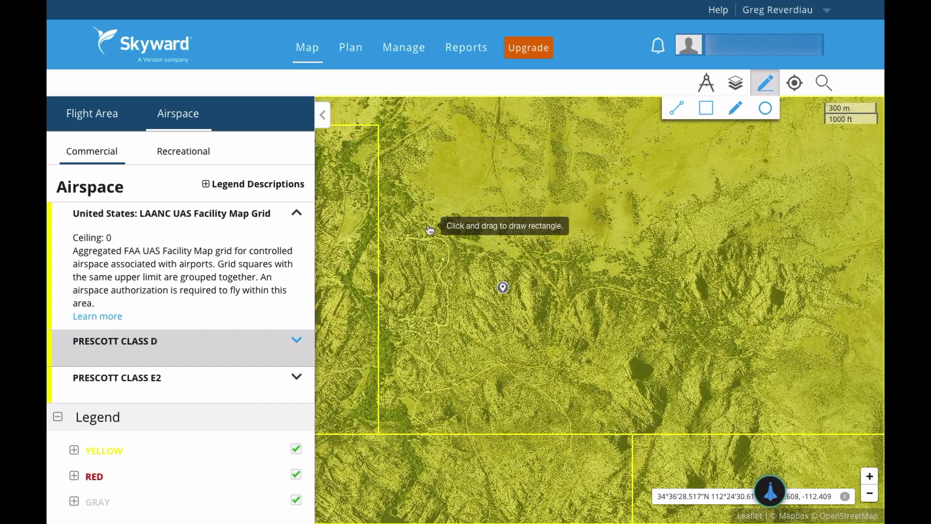
mouse_move(422, 217)
mouse_down()
mouse_move(579, 312)
mouse_move(752, 385)
mouse_move(818, 400)
mouse_move(807, 413)
mouse_move(819, 418)
mouse_up()
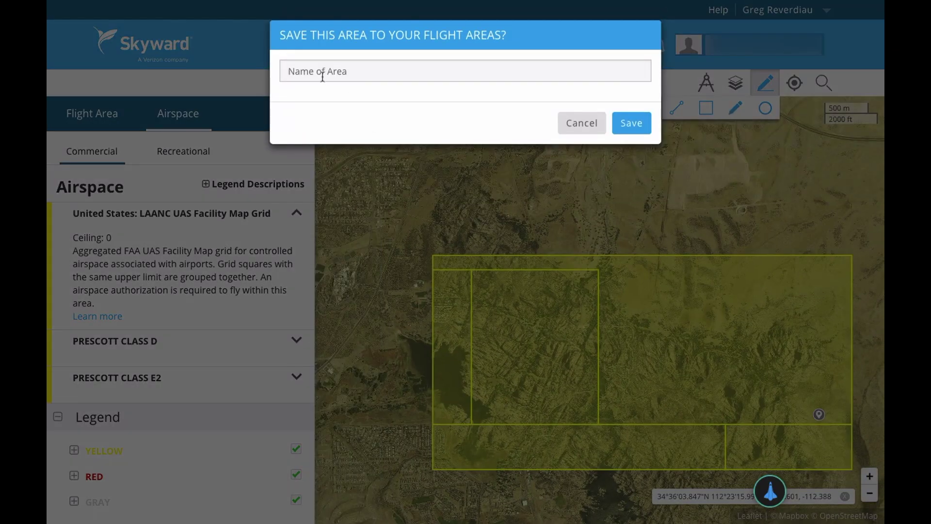
Name the drawn flight area Point of Rocks Final and save it.
click(324, 73)
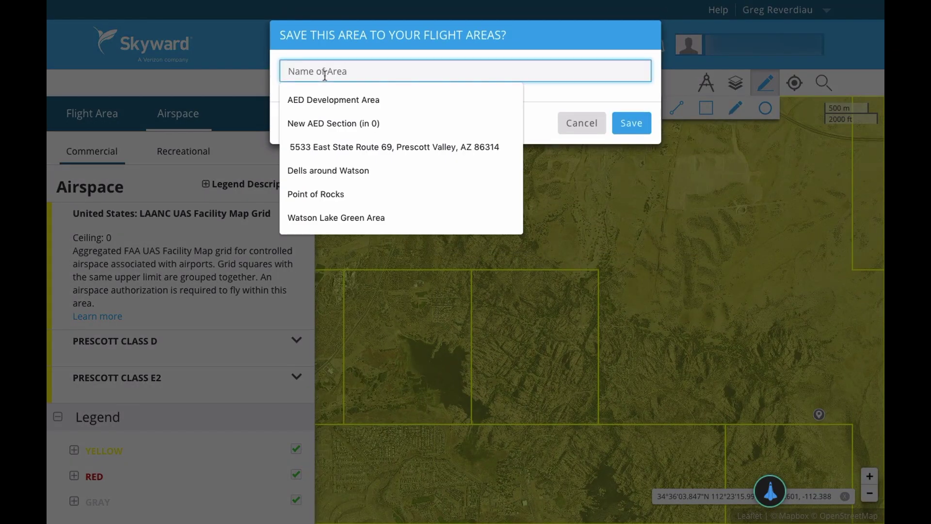
text(Ppoi)
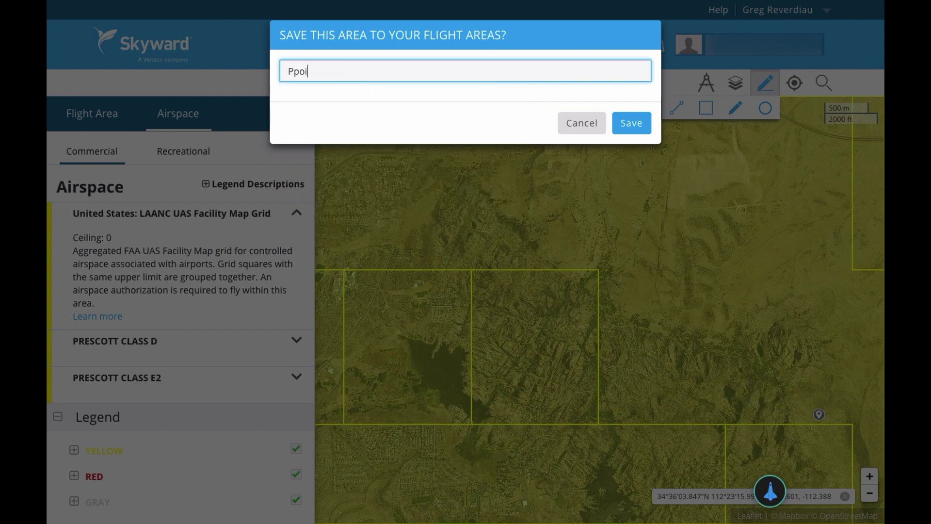
key(BackSpace)
key(BackSpace)
key(BackSpace)
text(o)
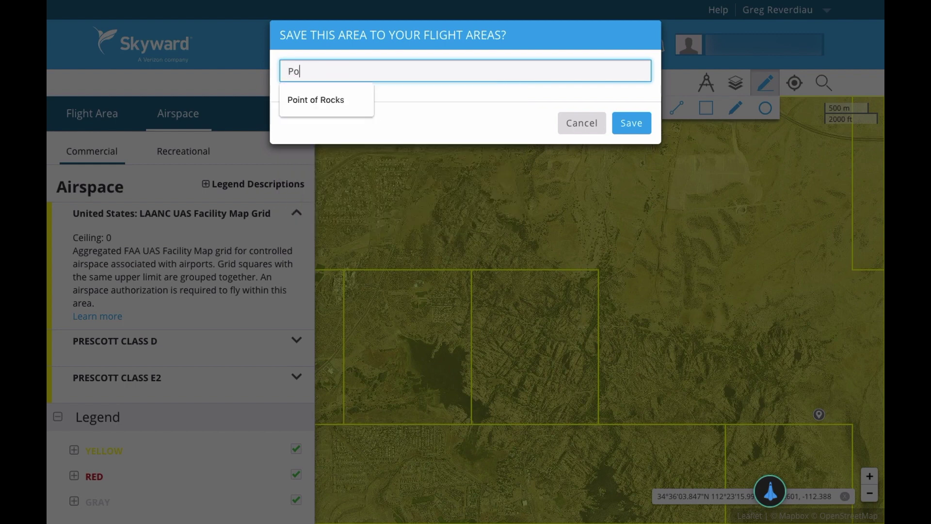
text(int of Rocks Final)
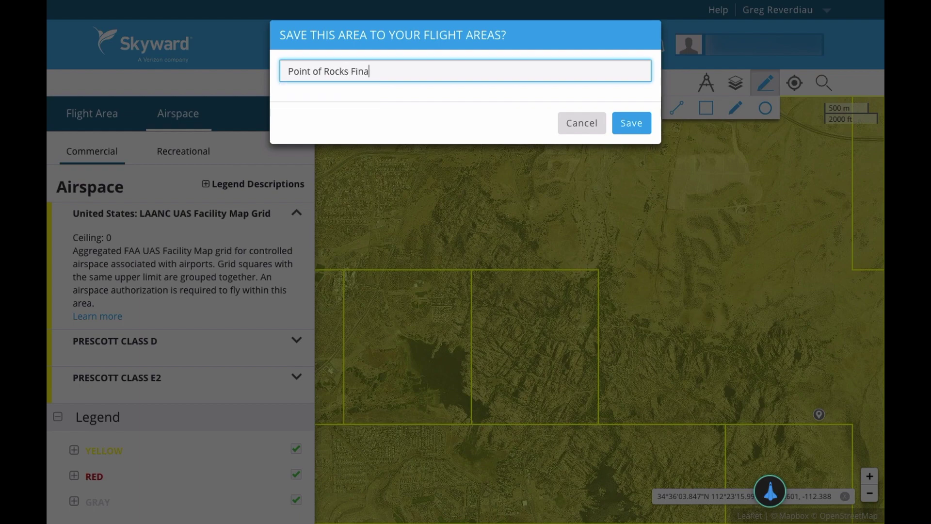
click(625, 125)
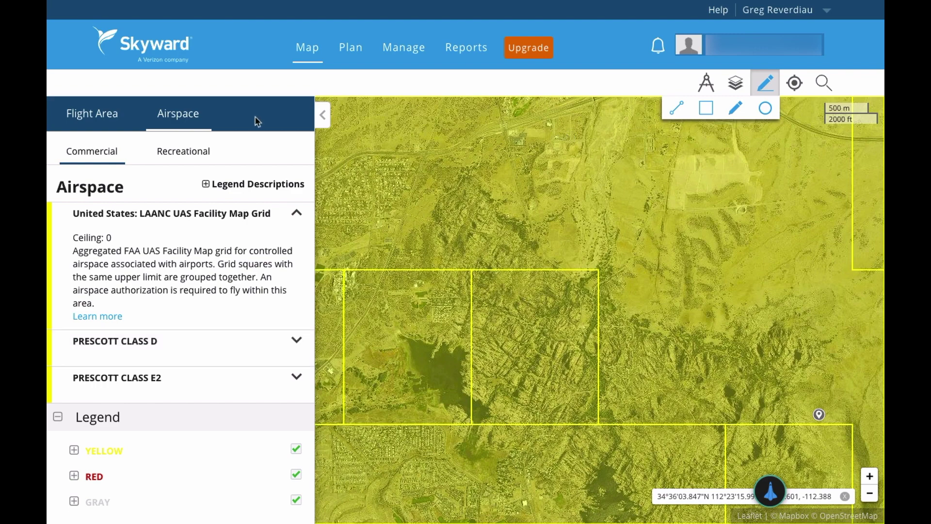
Expand the Point of Rocks Final entry in the saved flight areas and start planning an operation there.
click(111, 120)
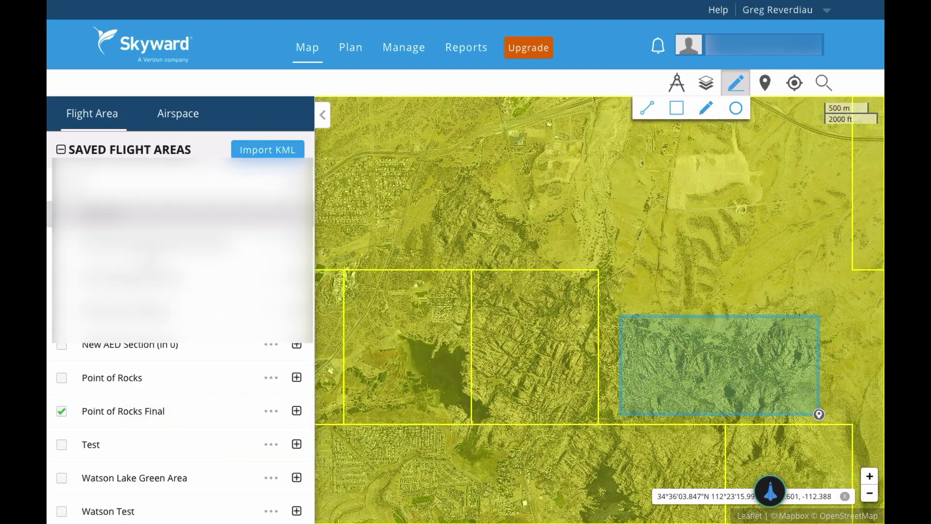
scroll(137, 358, down, 2)
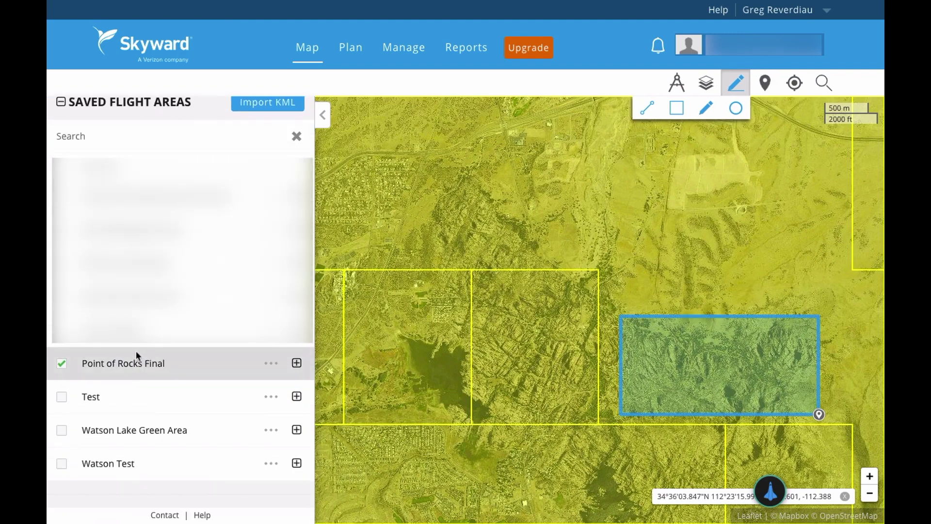
click(297, 363)
click(139, 395)
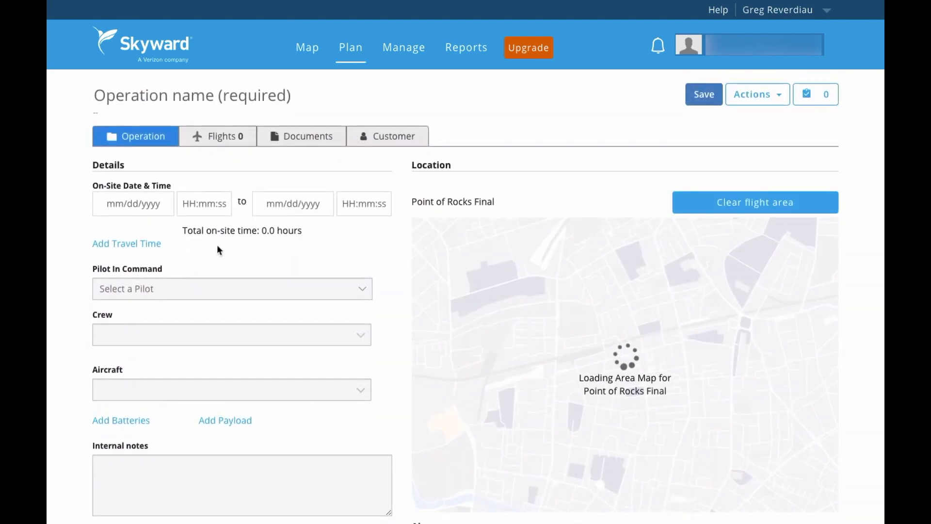
Set the operation's on-site date and time from 11/09/2018 08:00:00 to 11/09/2018 10:00:00.
click(129, 209)
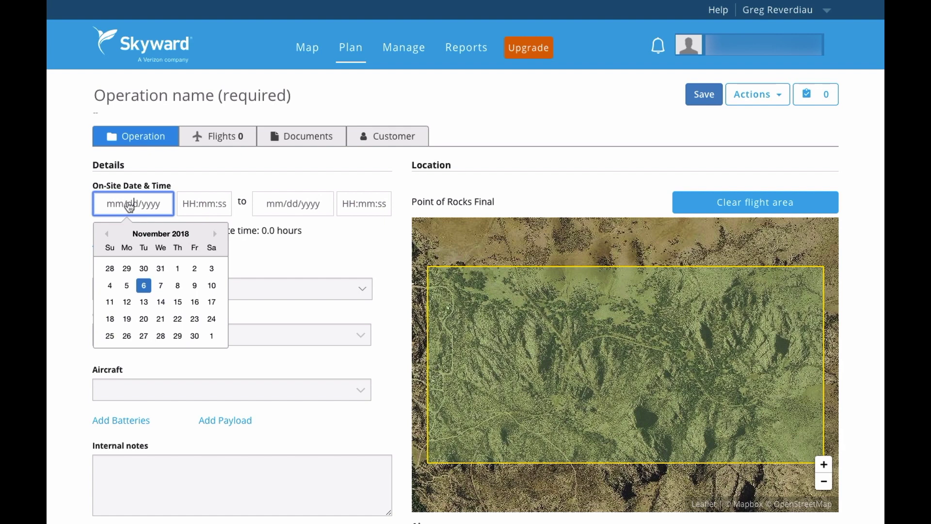
click(195, 287)
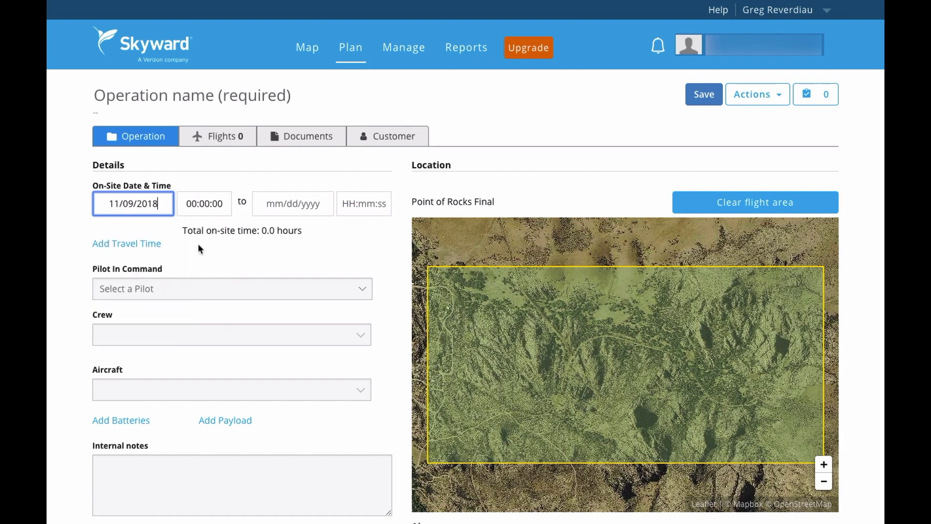
click(197, 204)
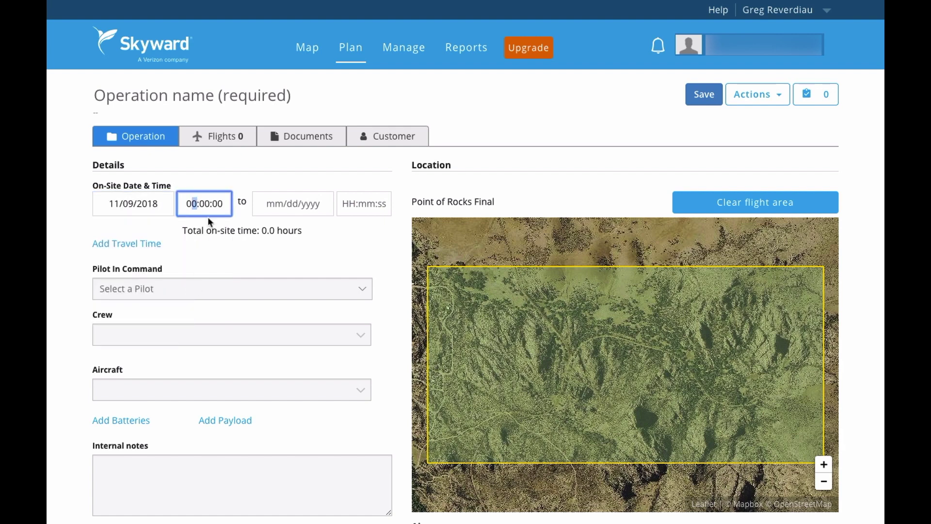
text(8)
key(Tab)
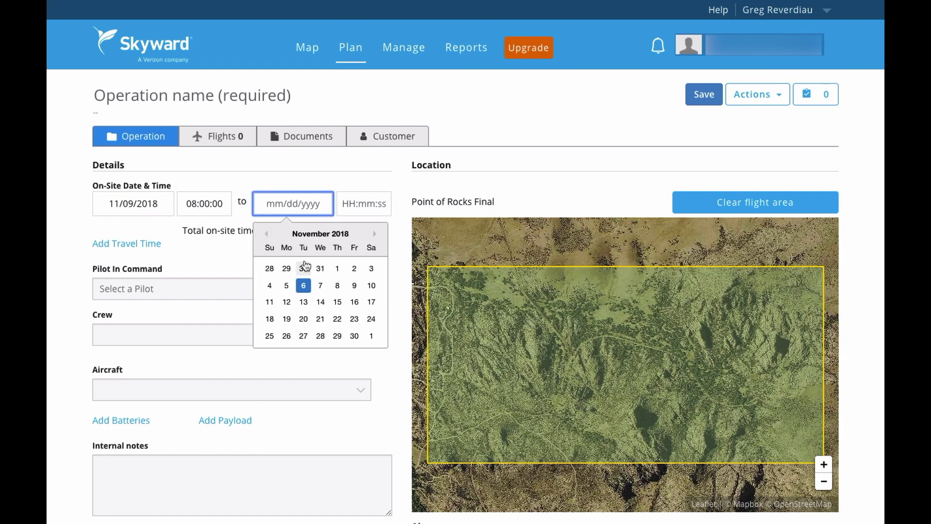
click(354, 288)
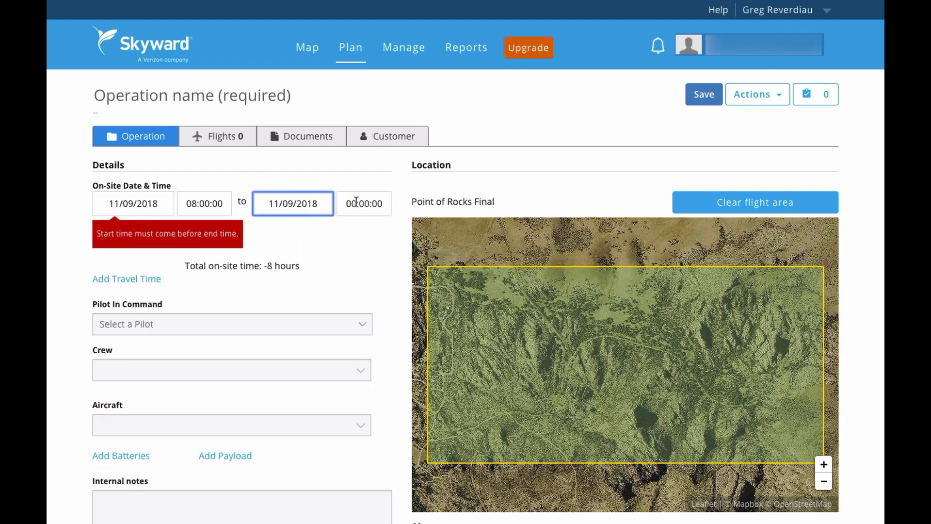
click(356, 203)
text(10)
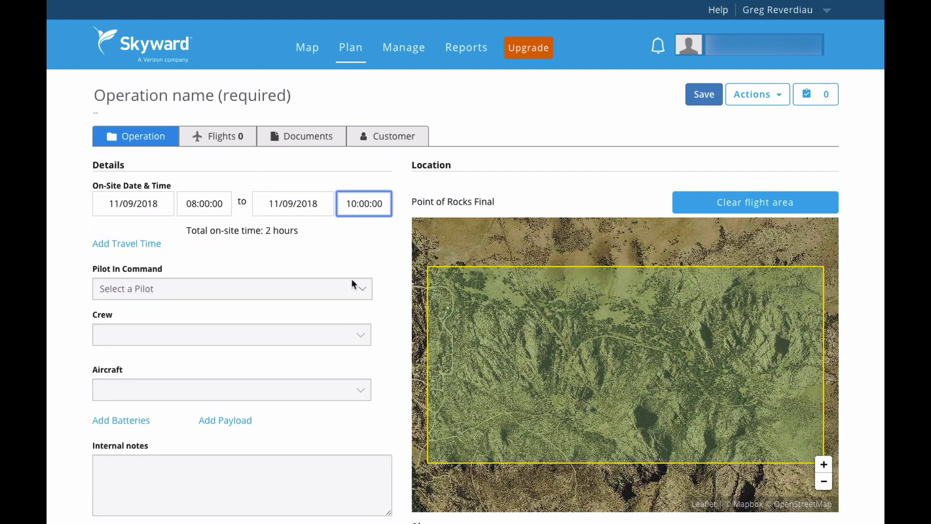
Assign the listed pilot as pilot in command and choose the Mavic 2 Pro as the aircraft.
click(163, 289)
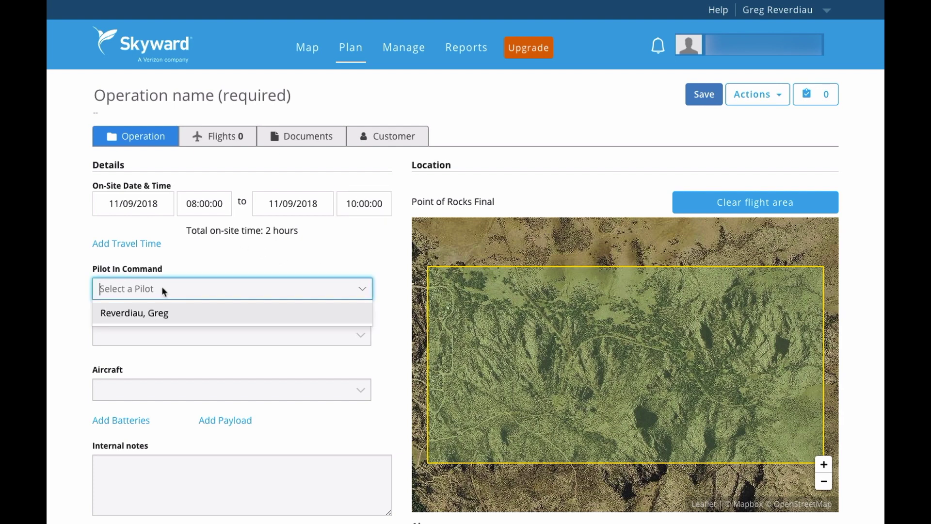
click(165, 313)
click(170, 390)
click(175, 410)
Set the requested altitude for the PRC airspace to 100 ft.
scroll(231, 303, down, 3)
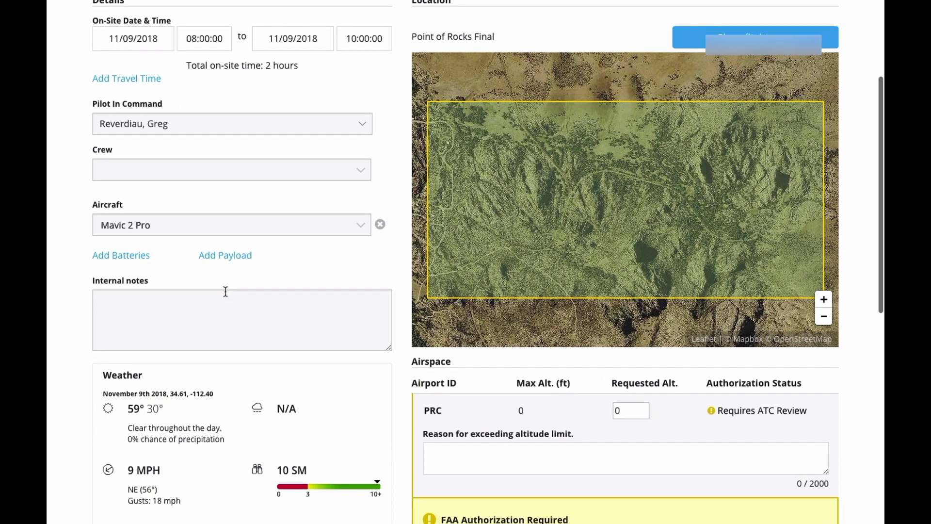
scroll(587, 310, down, 1)
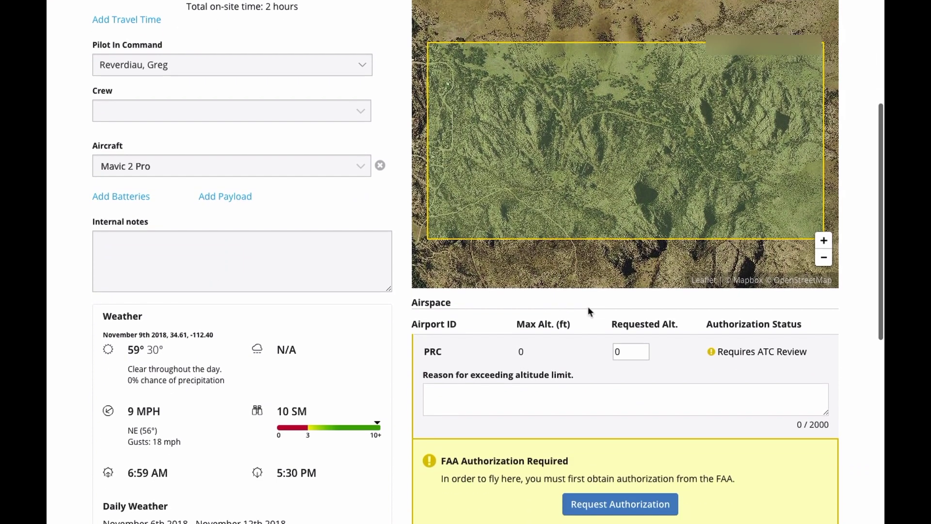
scroll(618, 335, down, 1)
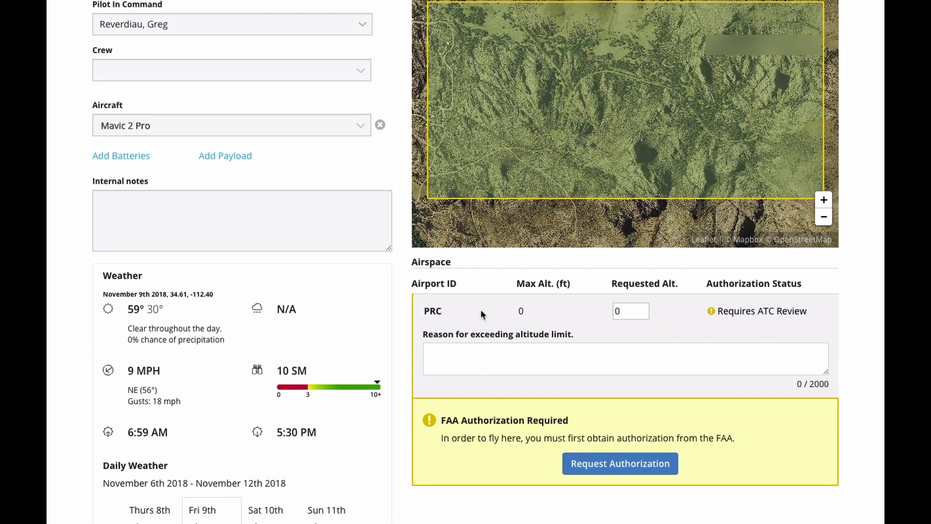
click(633, 314)
text(100)
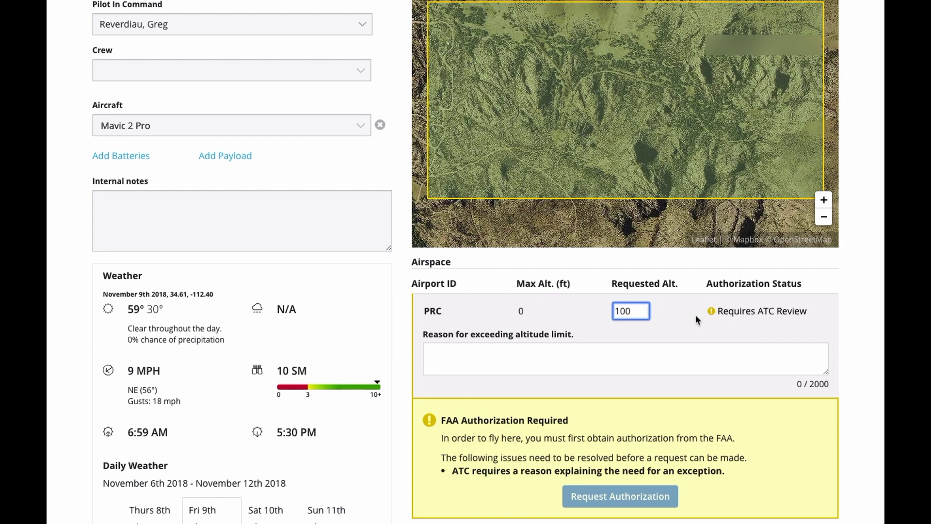
Enlarge the altitude exception reason field, paste the prepared justification covering obstacles, KPRC tower monitoring and the 100ft AGL limit, and try to request authorization.
scroll(689, 312, down, 2)
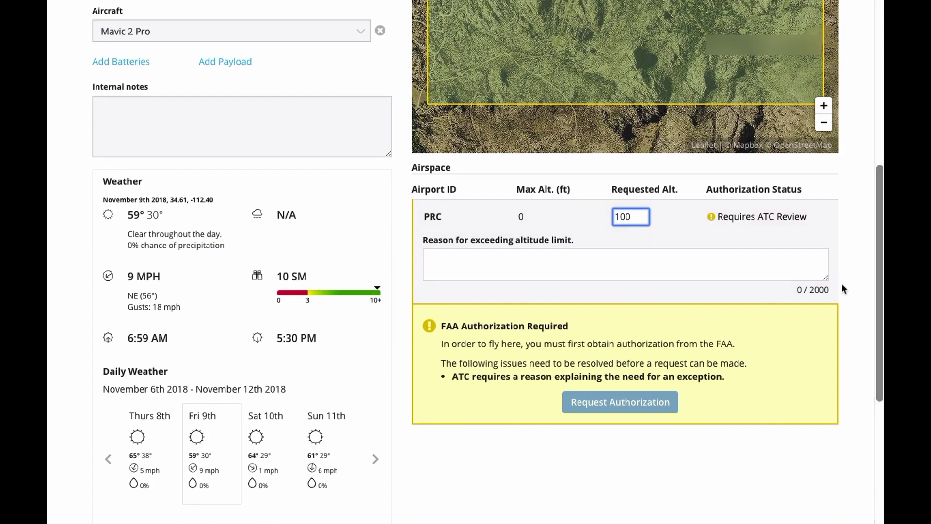
drag(825, 277, 833, 402)
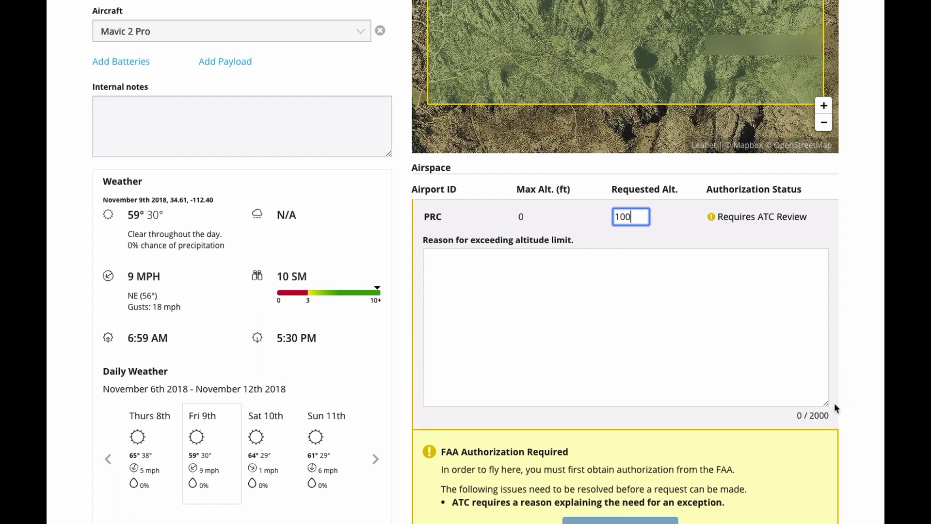
click(561, 276)
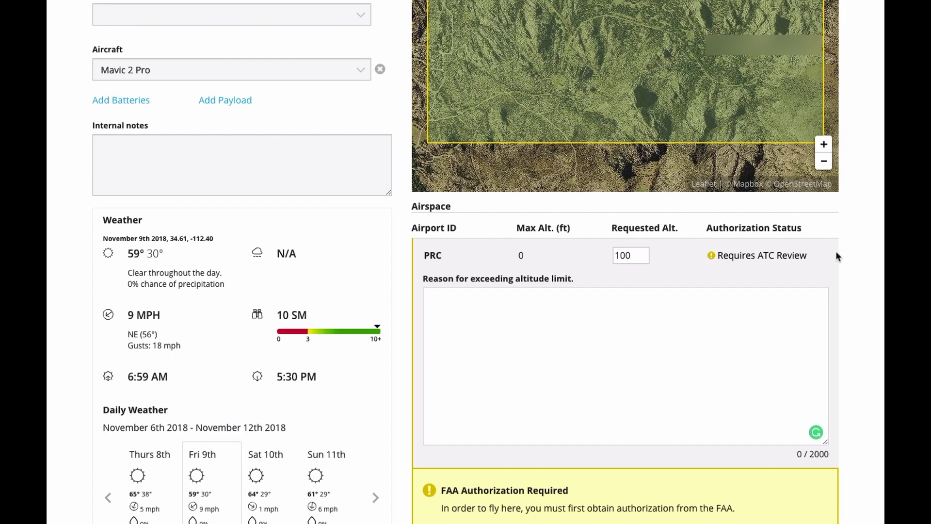
scroll(836, 251, down, 2)
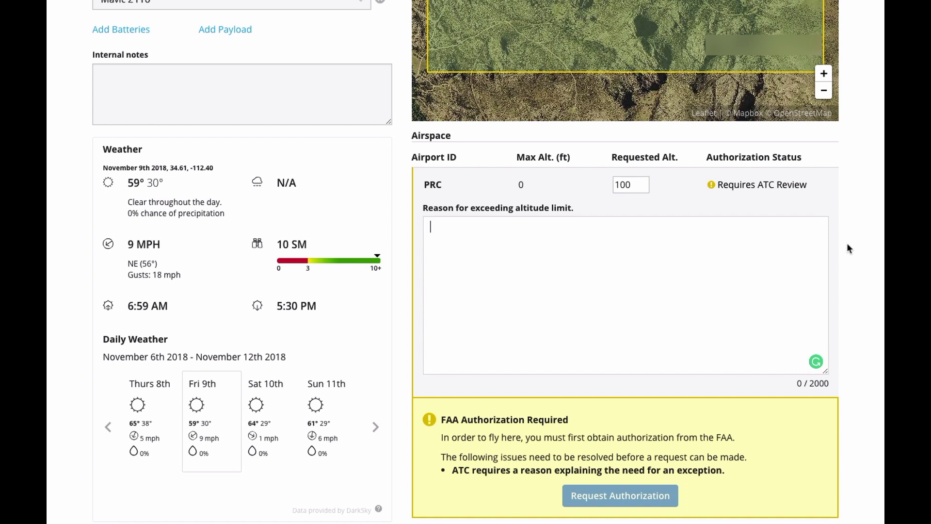
key(ctrl+v)
click(592, 326)
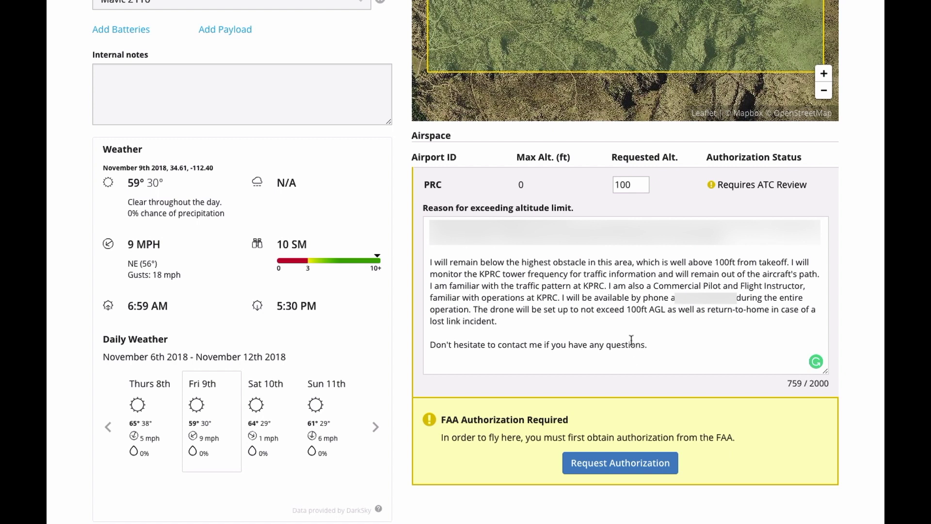
click(653, 350)
scroll(657, 436, down, 1)
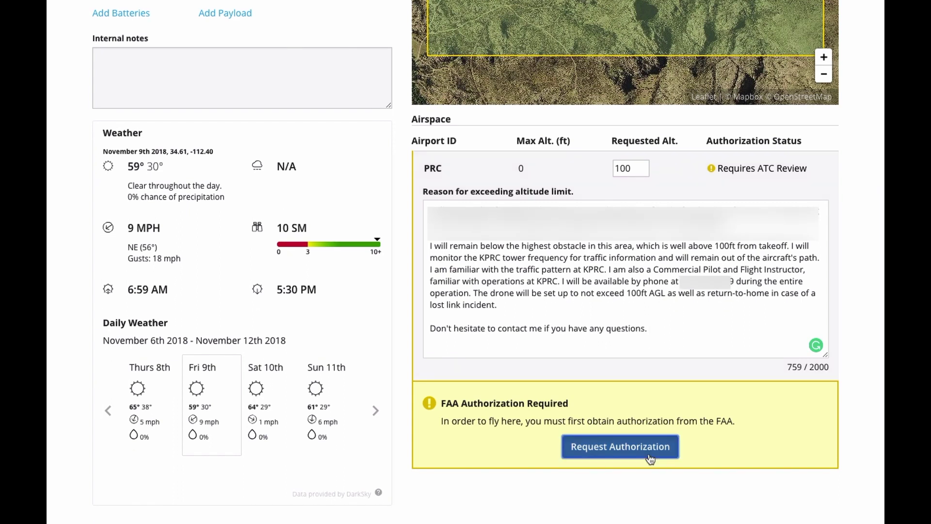
click(650, 459)
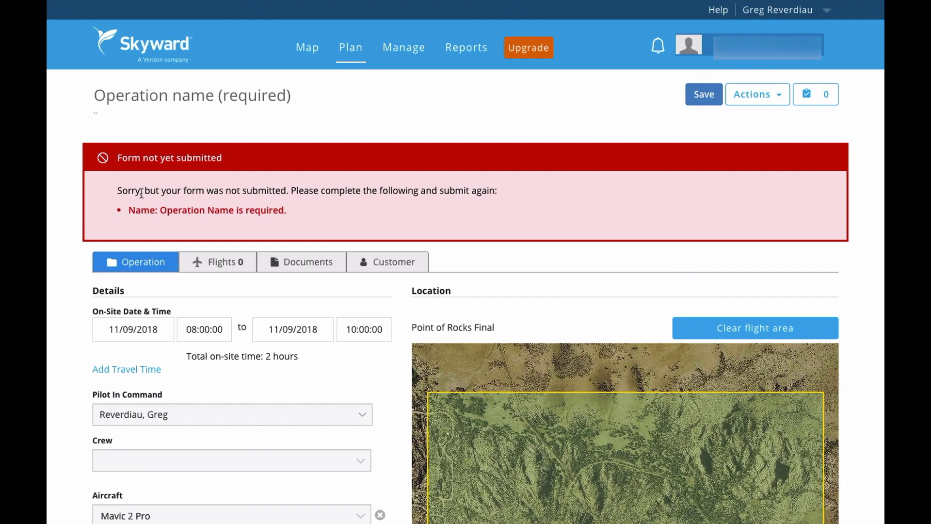
Name the operation Point of Rocks final and save it.
click(145, 97)
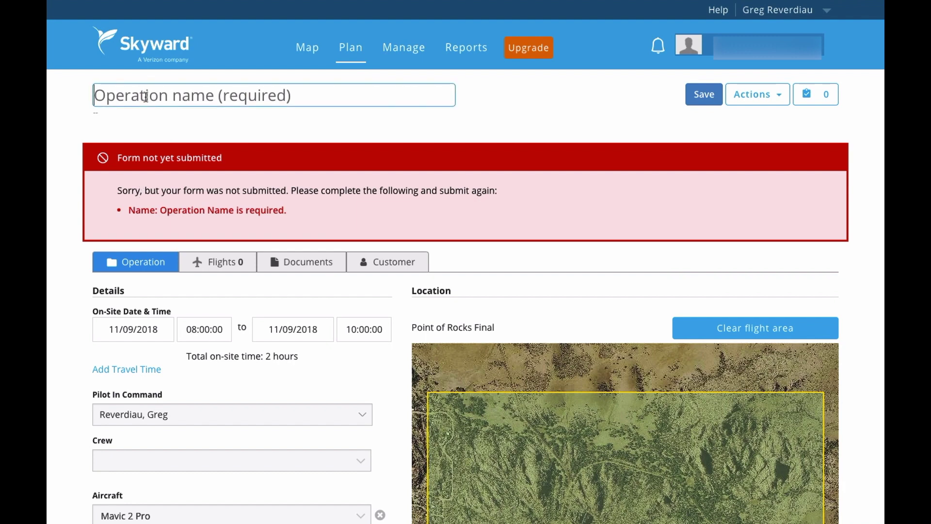
text(Point p)
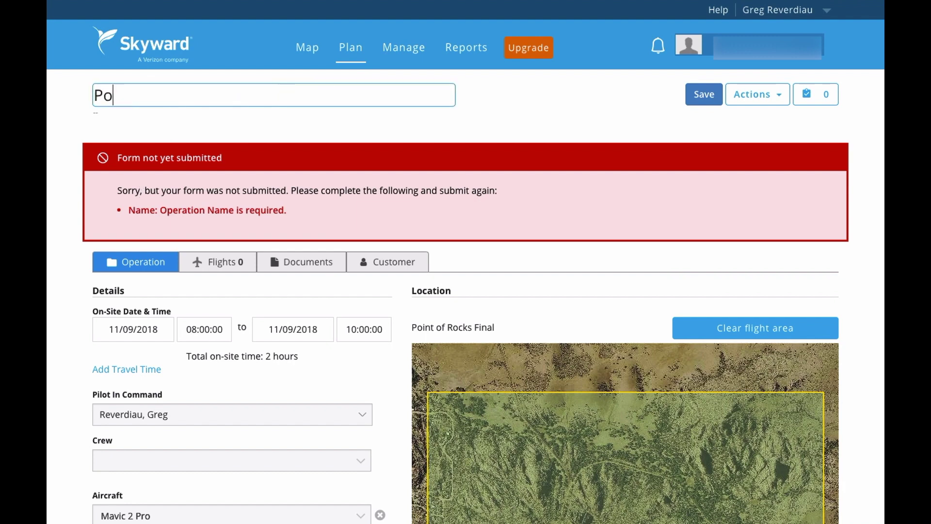
key(BackSpace)
text(of Rocks final)
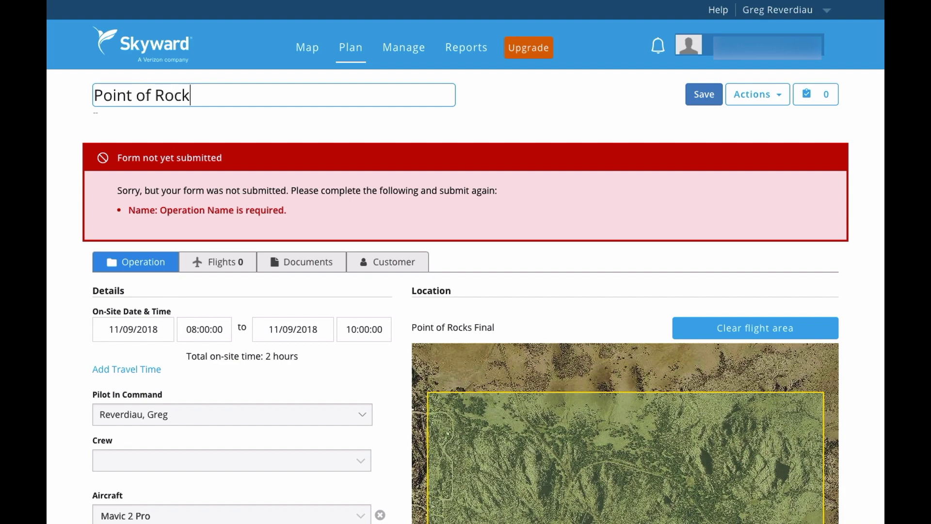
click(703, 94)
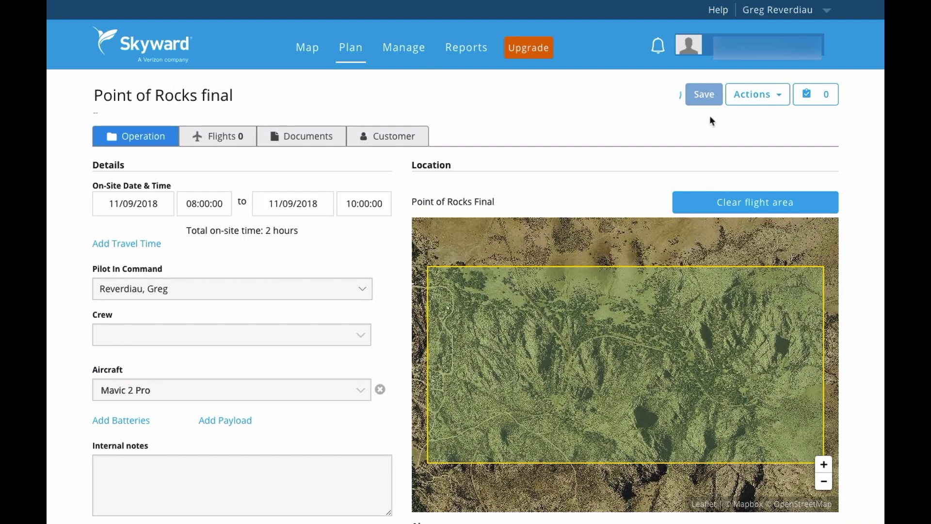
Request FAA authorization, agree to the Part 107 conditions of intended use, and check the PRC airspace status in the authorization notice.
scroll(708, 162, down, 12)
click(618, 240)
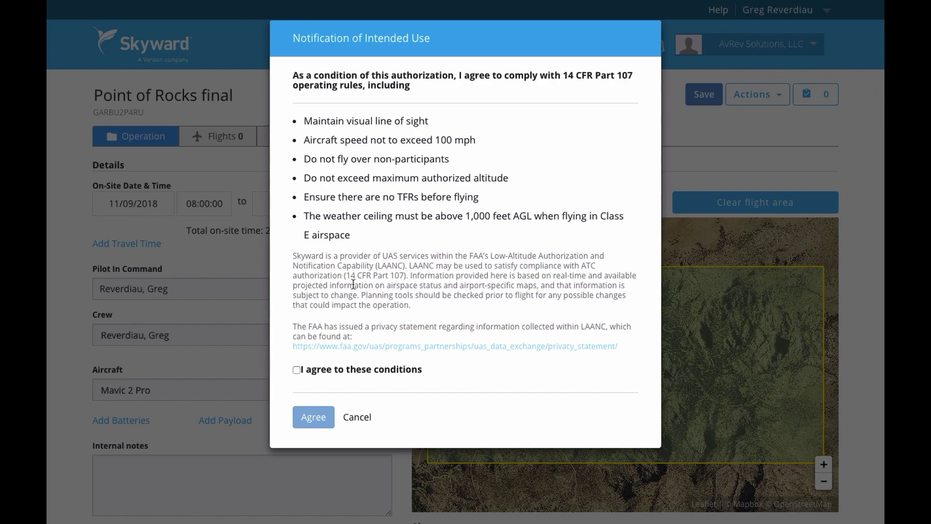
click(296, 371)
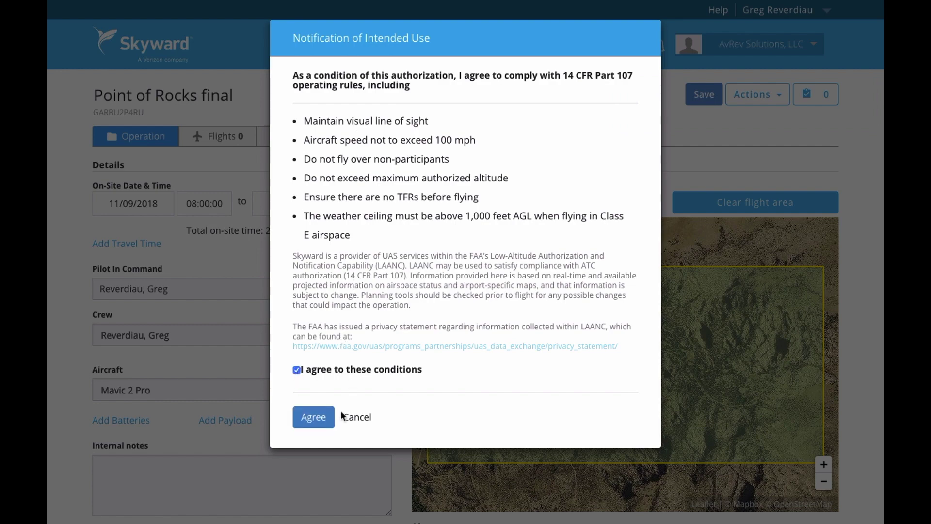
click(313, 418)
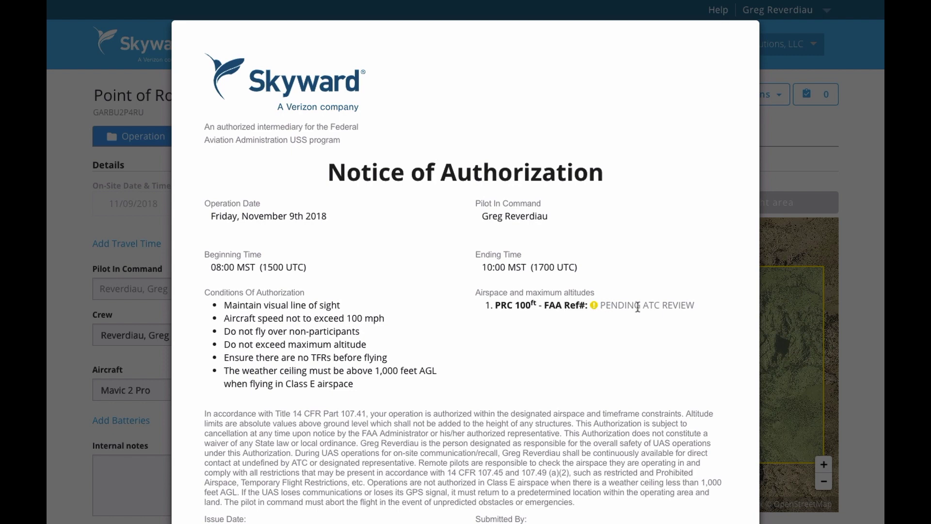
drag(695, 305, 473, 312)
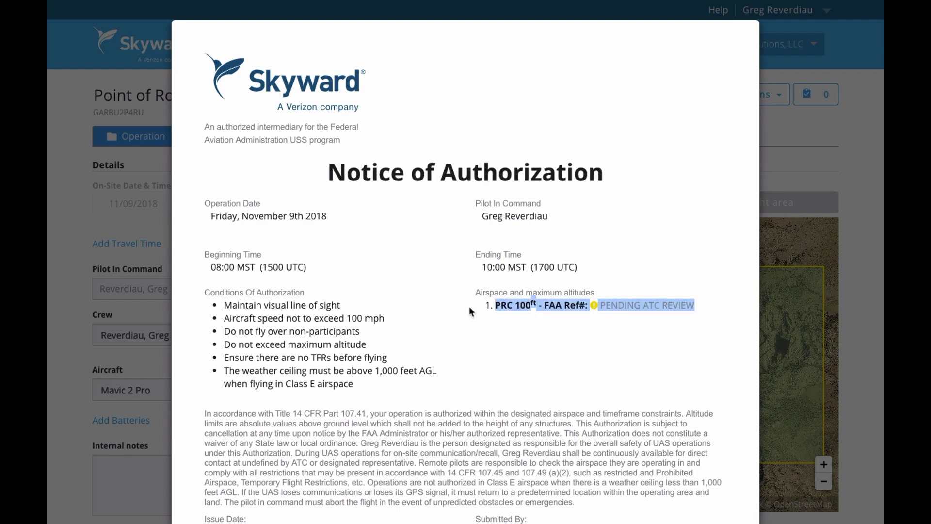
click(525, 262)
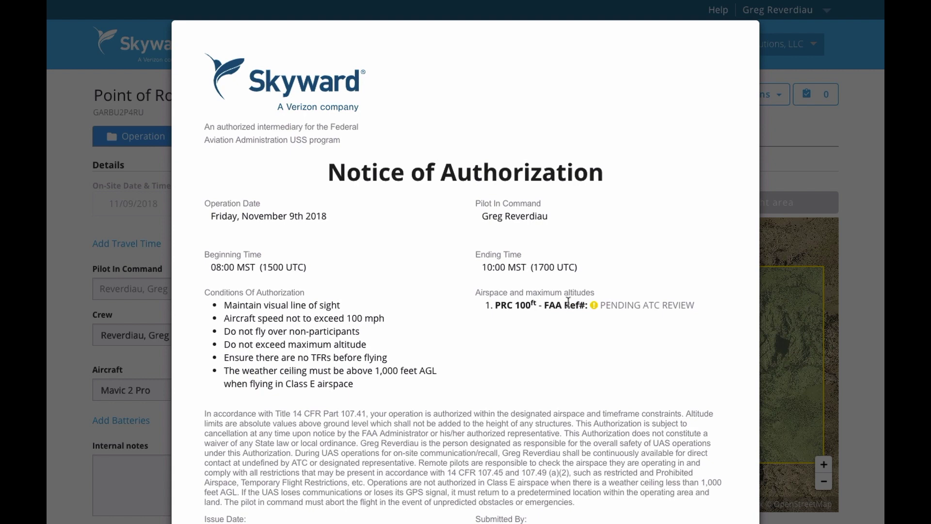